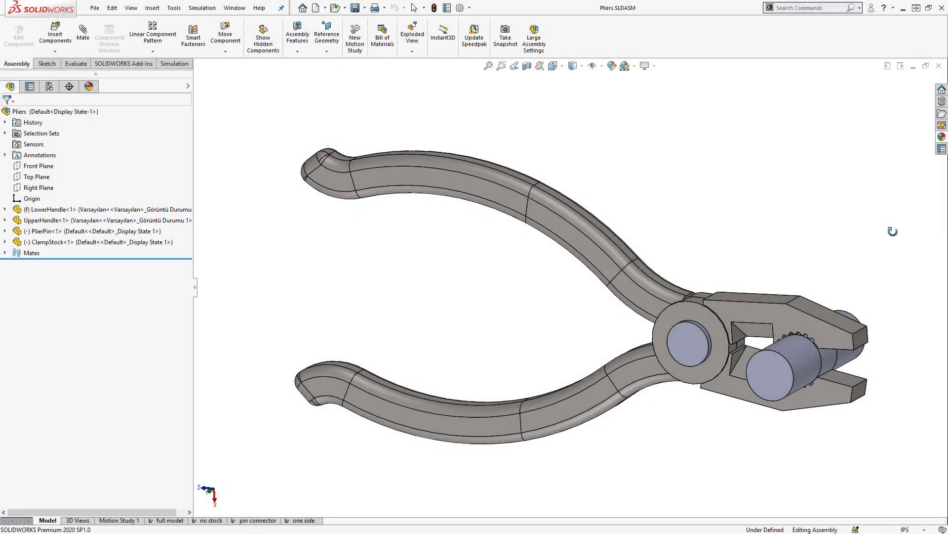
Open the "full model" simulation study and fit the pliers assembly with its loads and fixtures in view.
mouse_move(897, 237)
middle_down()
mouse_move(879, 237)
mouse_move(849, 271)
mouse_move(885, 235)
middle_up()
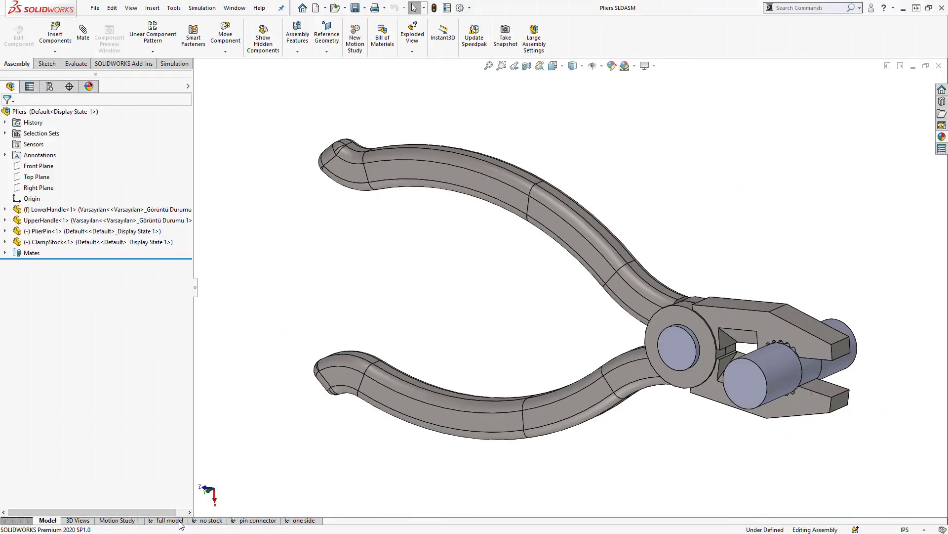
click(178, 521)
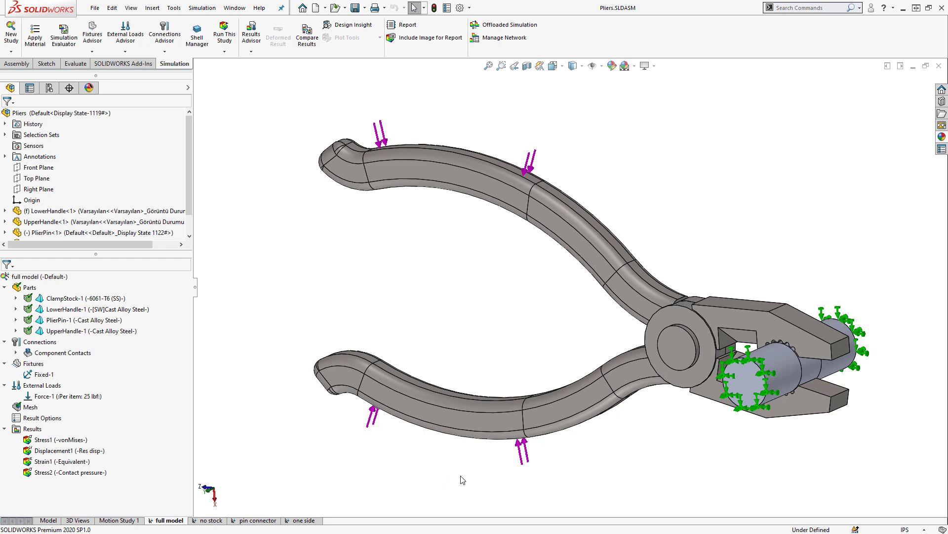
key(f)
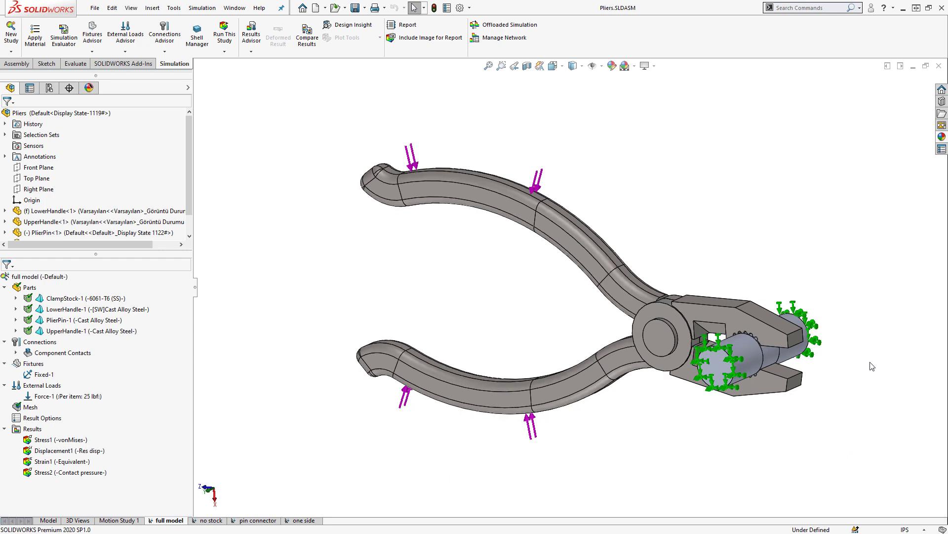
scroll(872, 366, down, 2)
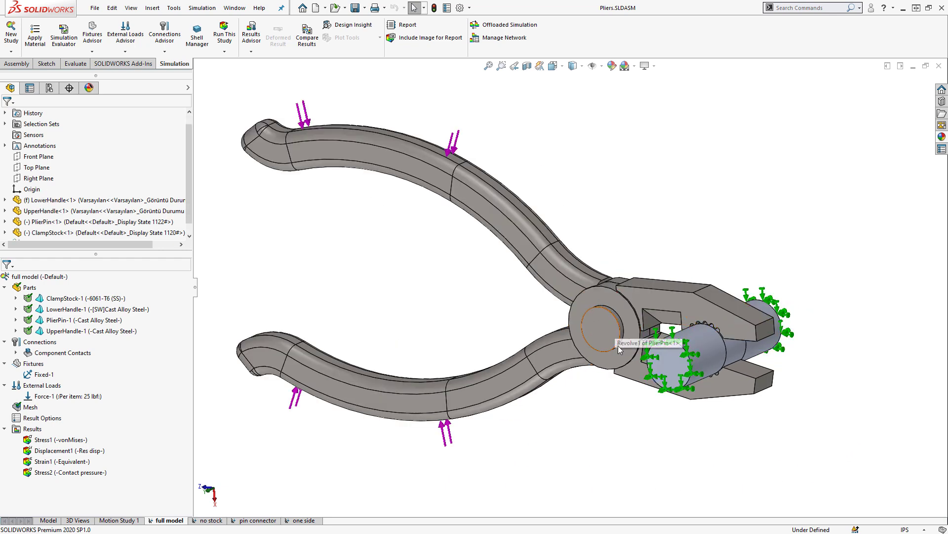
mouse_move(623, 440)
middle_down()
mouse_move(613, 402)
mouse_move(620, 452)
middle_up()
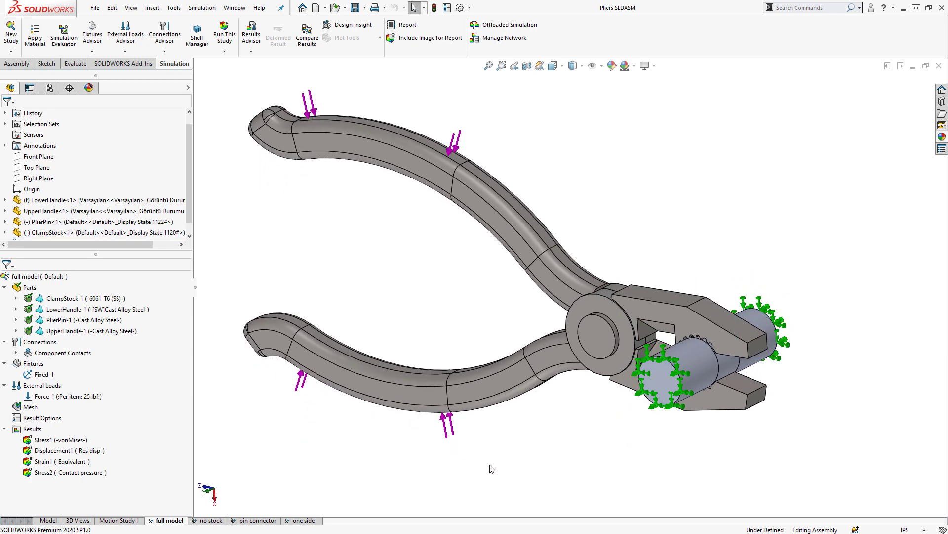
Highlight the ClampStock, LowerHandle, PlierPin and UpperHandle parts and the global contact definition of the study.
click(73, 299)
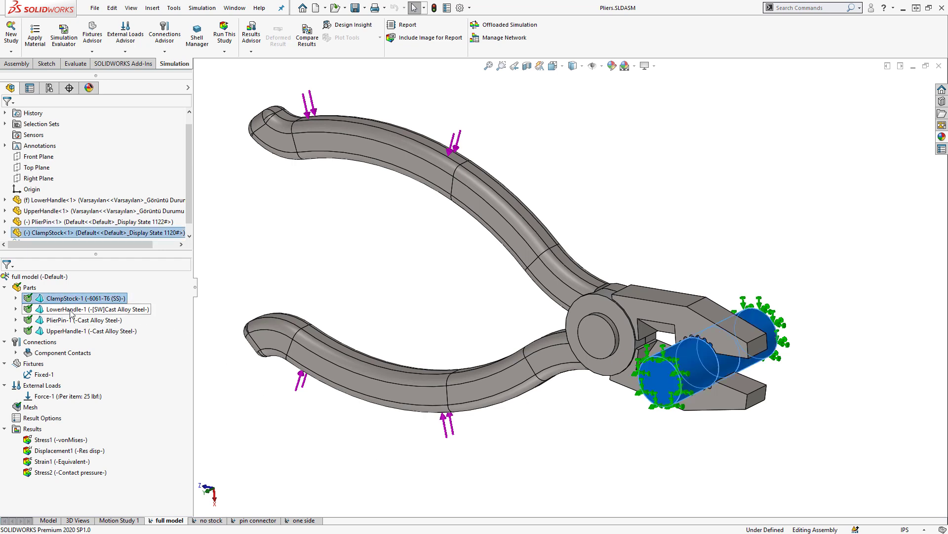
click(71, 311)
click(73, 322)
click(72, 332)
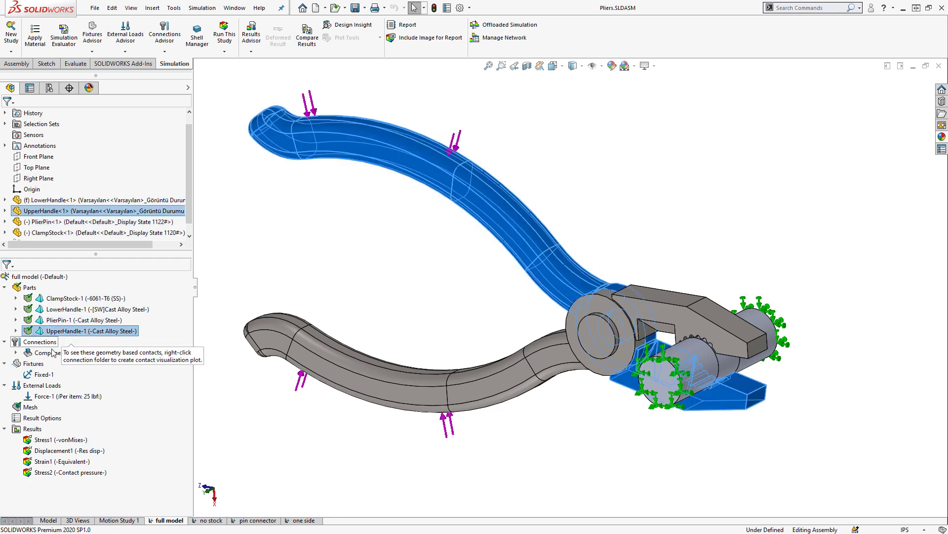
click(17, 354)
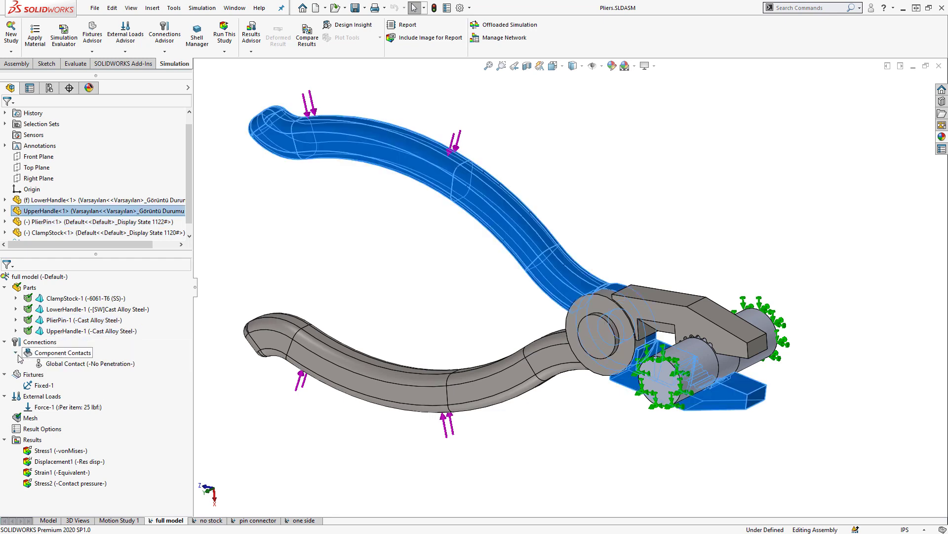
click(69, 368)
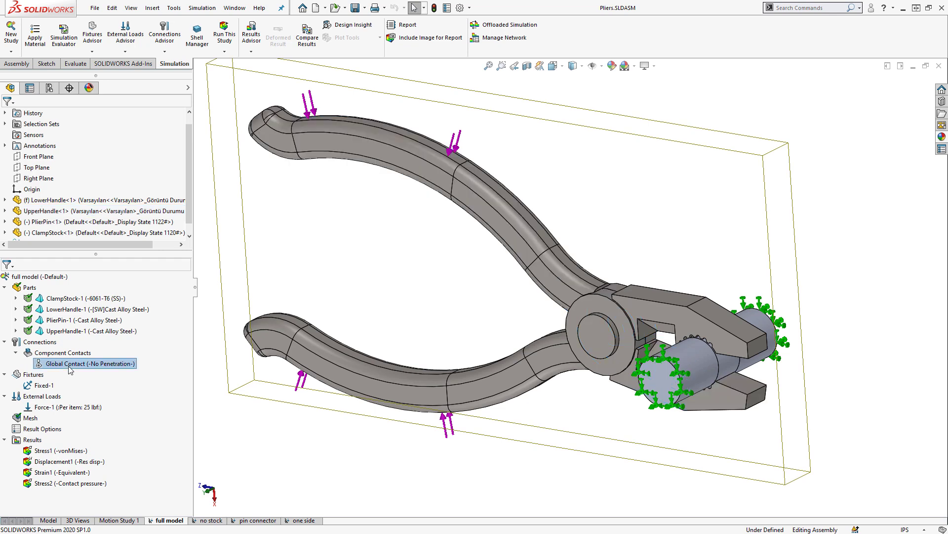
Calculate a contact visualization plot for the whole pliers assembly, inspect the contact areas closely and close the plot.
right_click(63, 354)
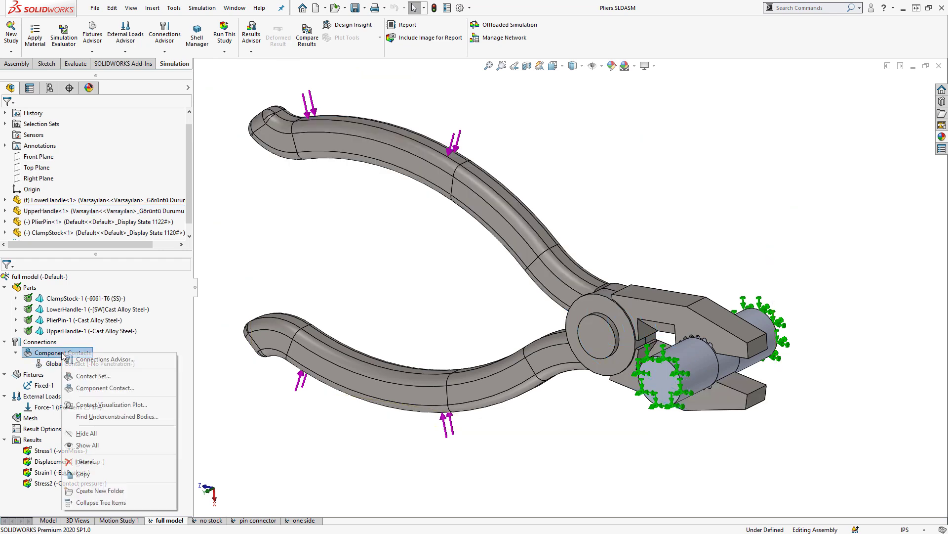
click(97, 405)
click(110, 213)
middle_drag(502, 460, 460, 425)
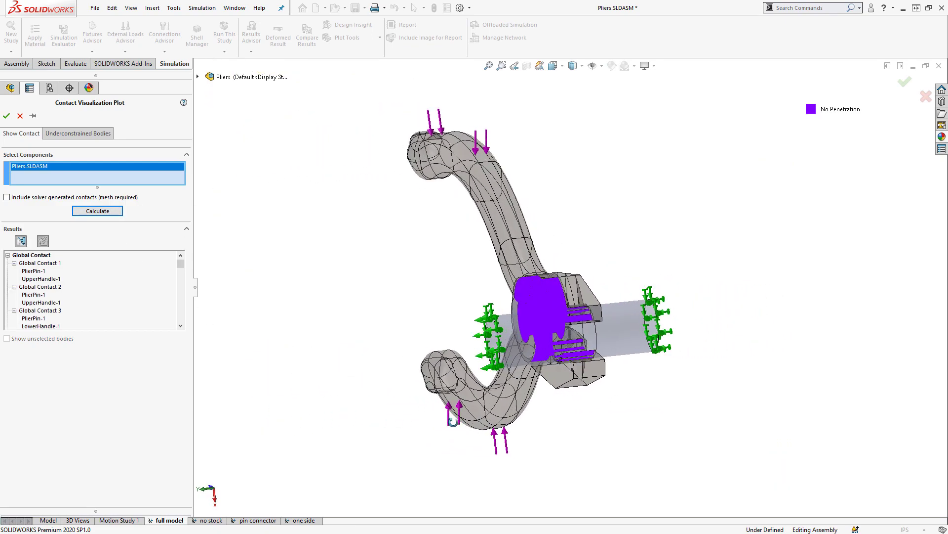
scroll(583, 331, down, 5)
middle_drag(582, 332, 443, 305)
scroll(443, 305, up, 10)
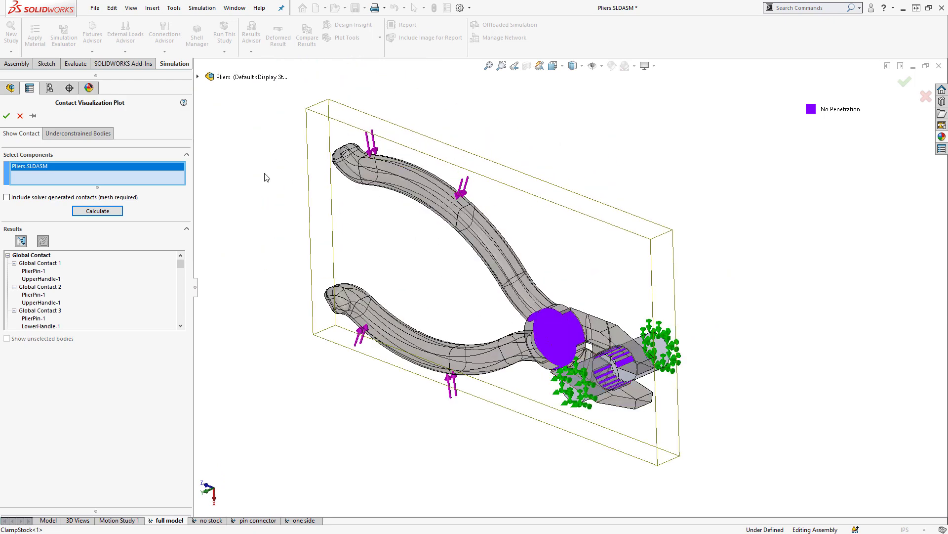
click(19, 116)
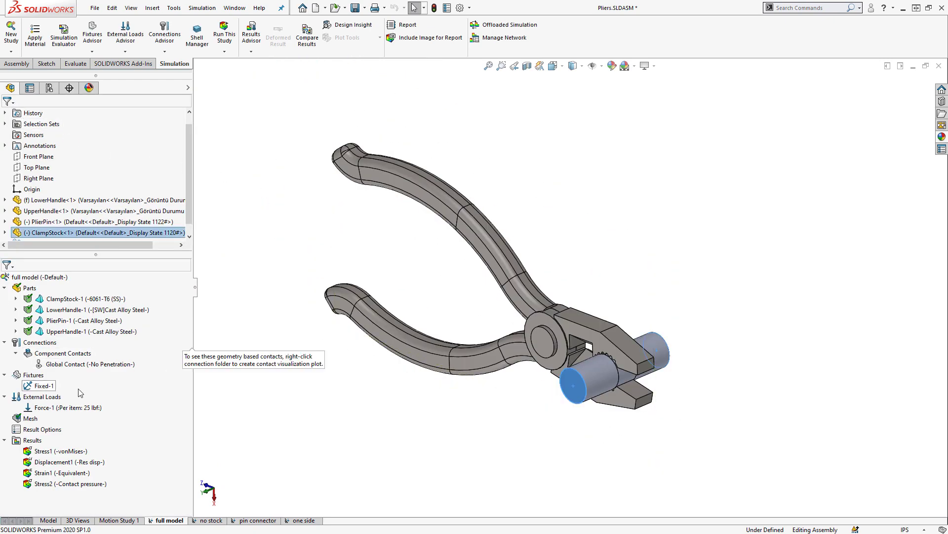
Highlight the Fixed-1 fixture on the clamp stock and the Force-1 load on the handles, and clear the selection.
click(47, 385)
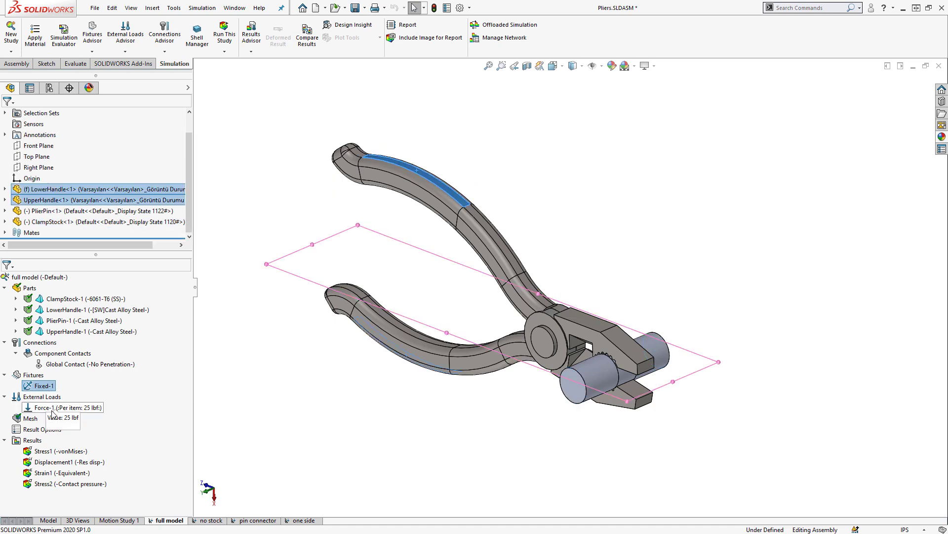
click(53, 413)
click(254, 402)
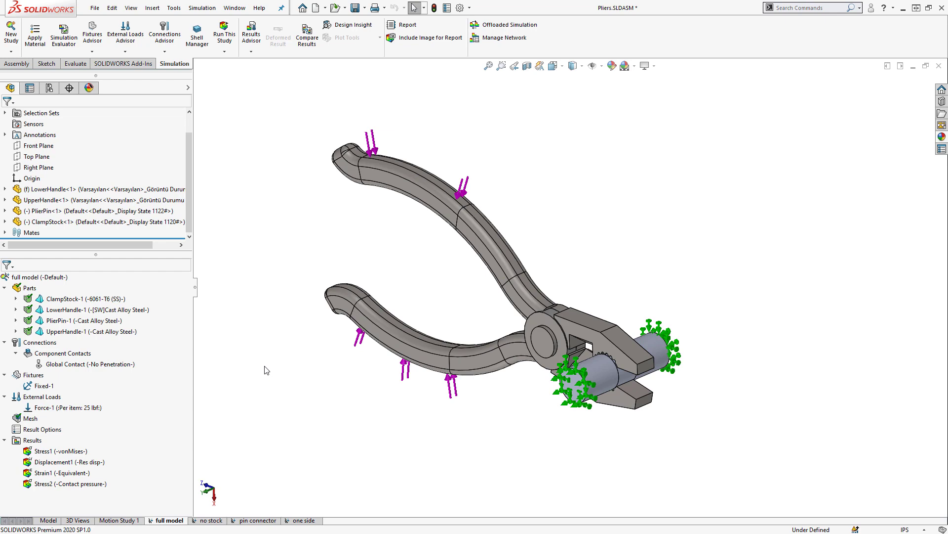
Show the mesh of the full model study, examine it up close and hide it again.
right_click(30, 418)
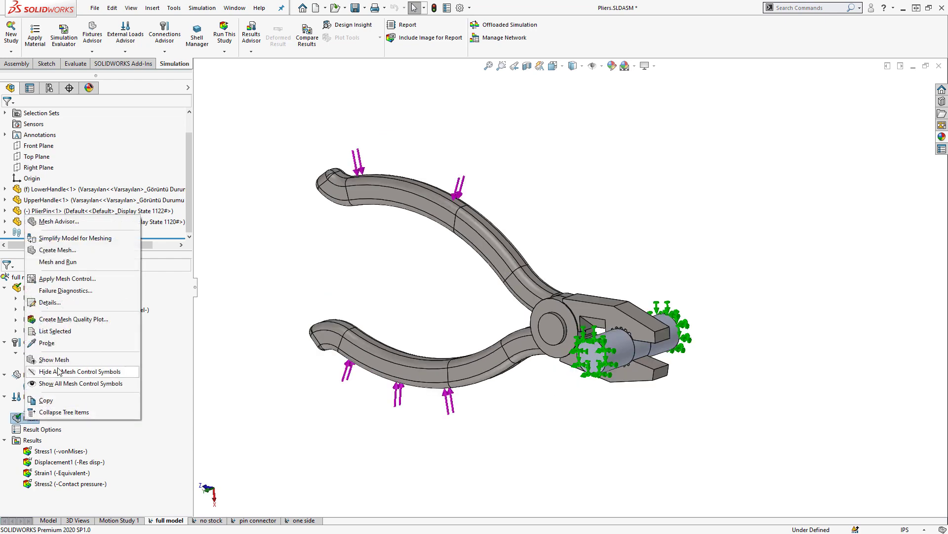
click(55, 360)
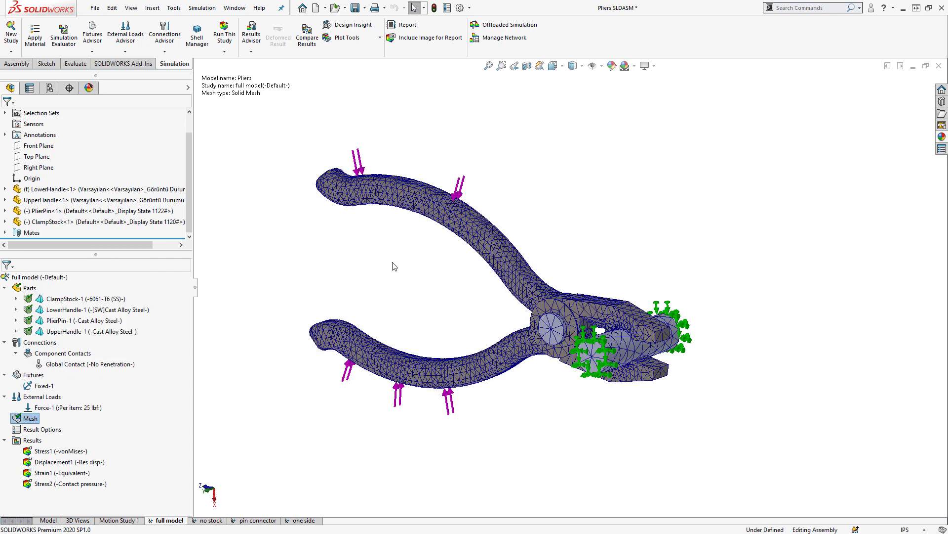
scroll(443, 299, down, 3)
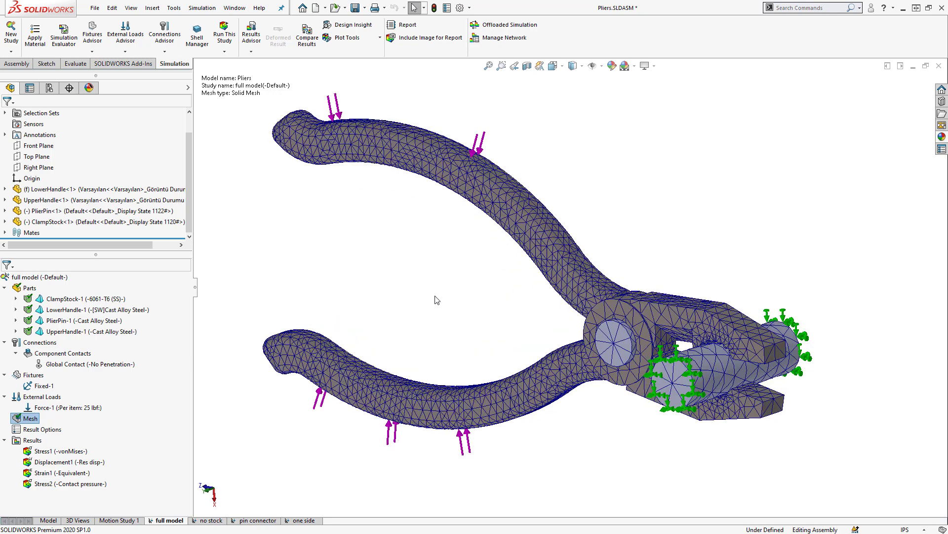
right_click(31, 419)
click(55, 360)
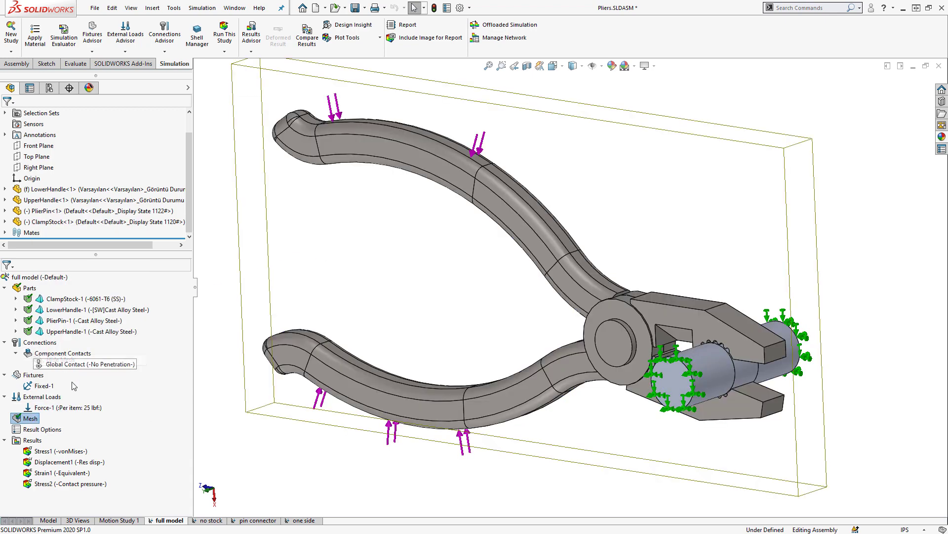
Check the solver messages of the full model results for mesh size and solution time, and close them.
right_click(38, 441)
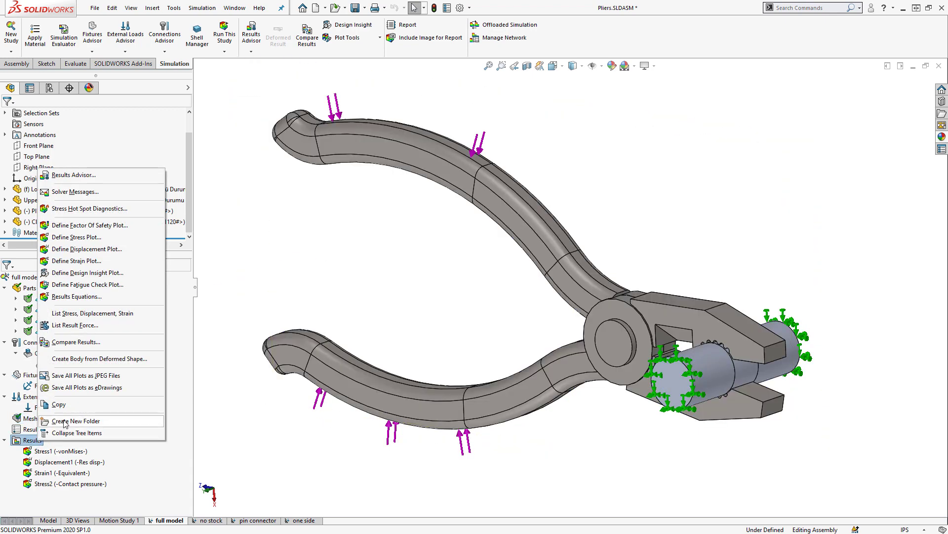
click(81, 195)
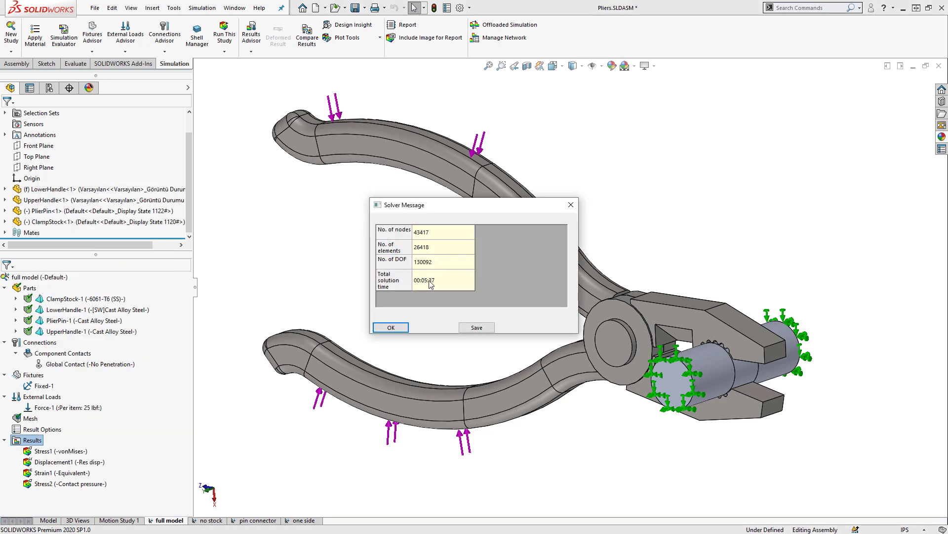
click(572, 205)
Display the Stress1 von Mises plot, examine it from another angle, and display the Displacement1 plot.
double_click(79, 451)
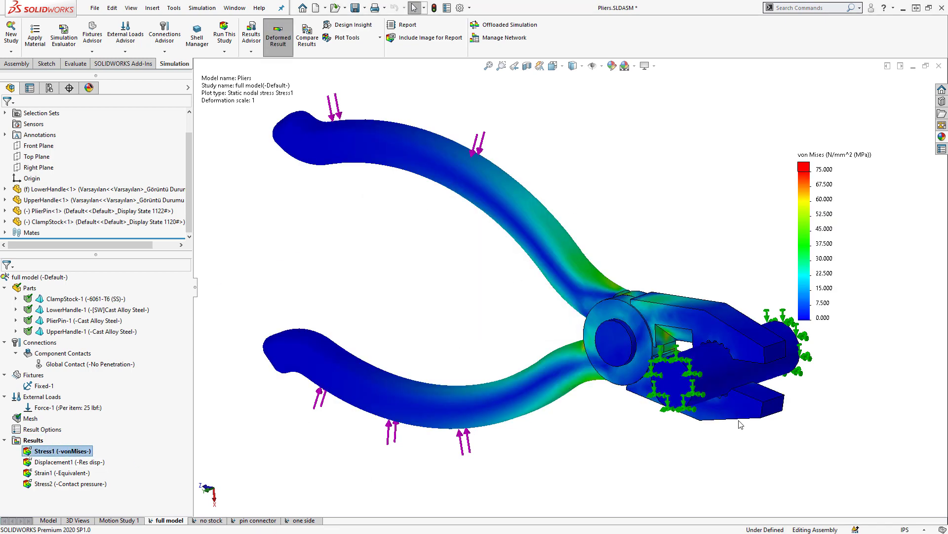
scroll(771, 297, up, 2)
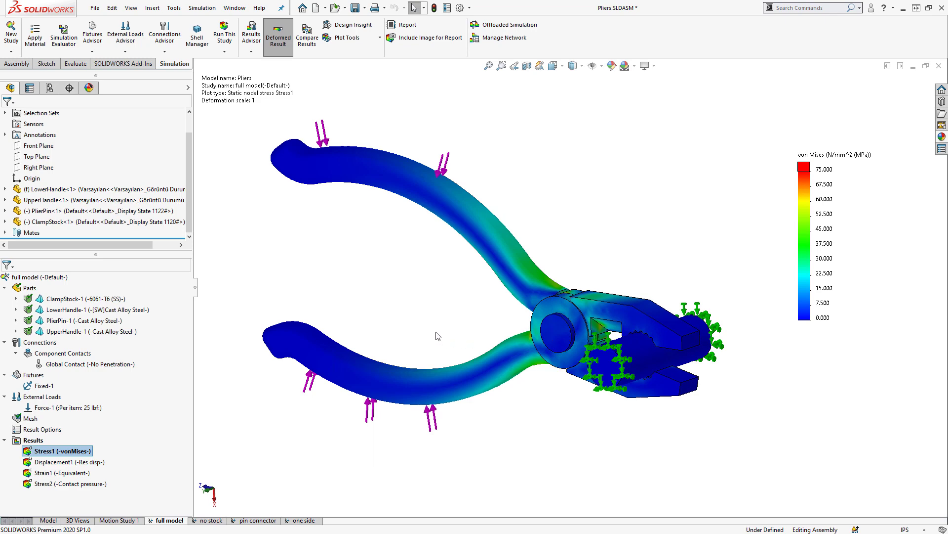
middle_drag(438, 336, 595, 361)
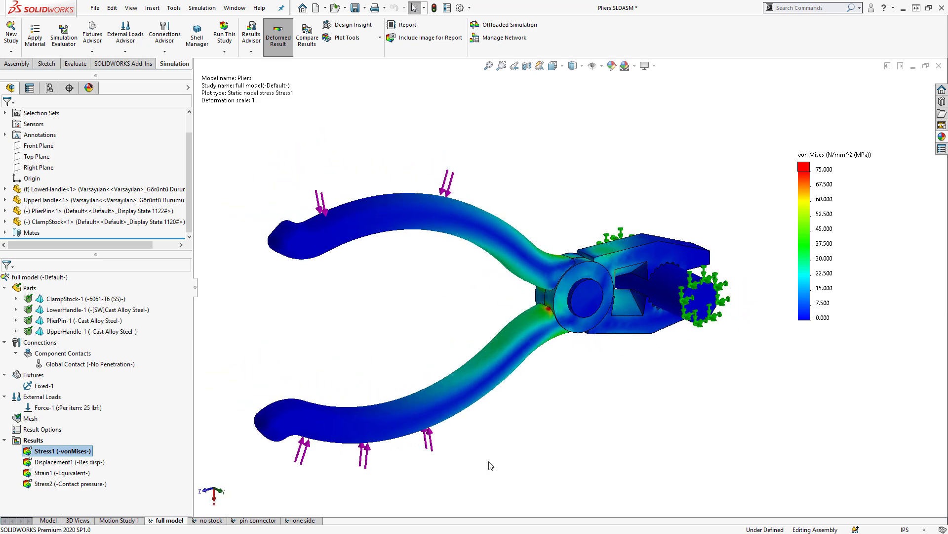
double_click(84, 462)
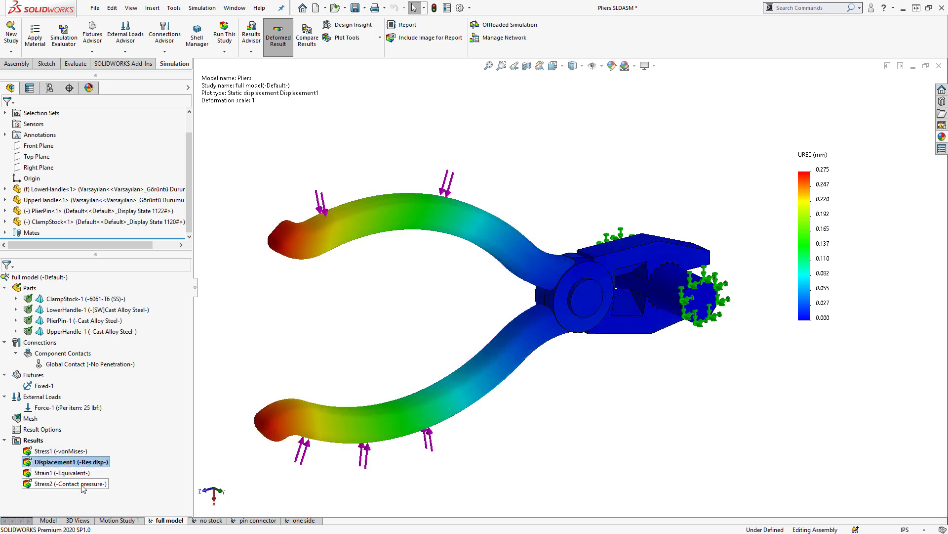
Display the Stress2 contact pressure plot and examine the pressure vectors around the pin and jaws.
double_click(82, 484)
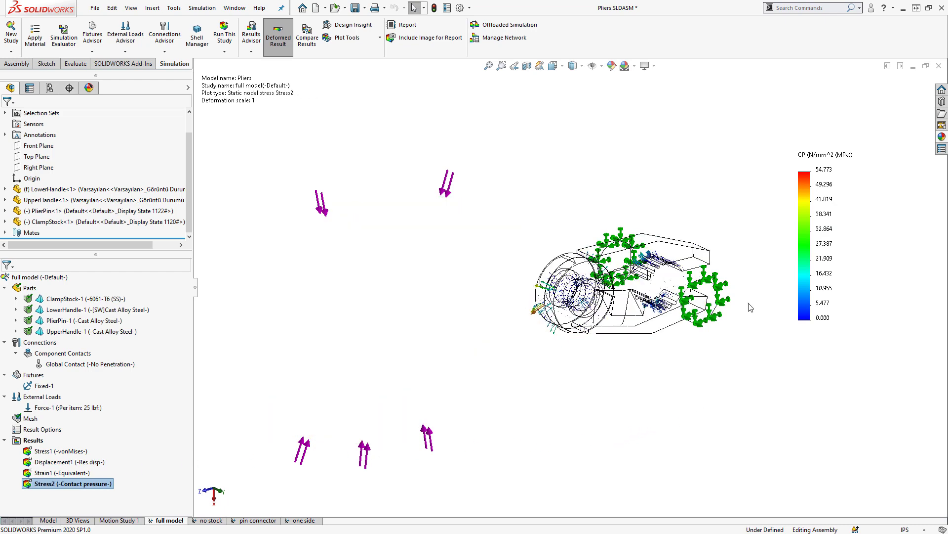
scroll(595, 335, down, 5)
middle_drag(553, 379, 593, 487)
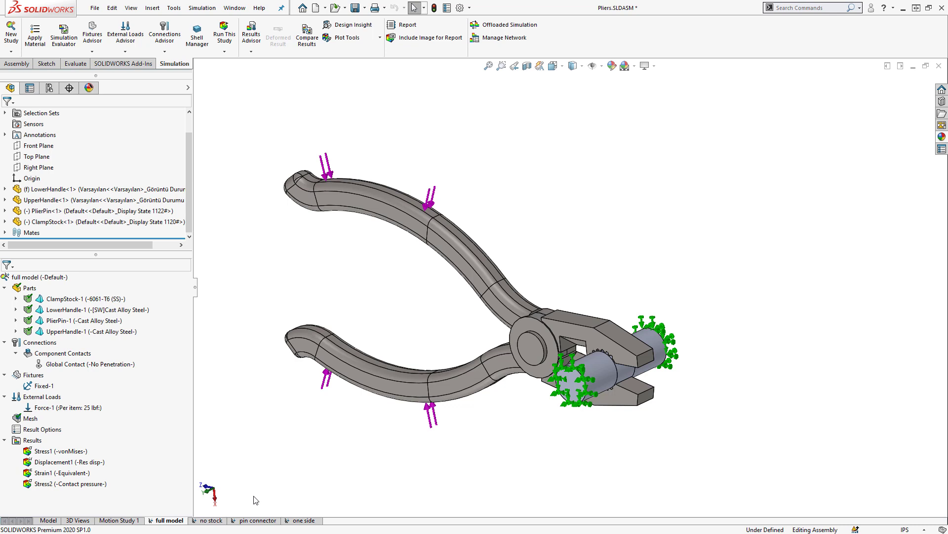
Open the "no stock" study and inspect the excluded ClampStock part and the Fixed-2 fixture on the jaw faces.
click(220, 521)
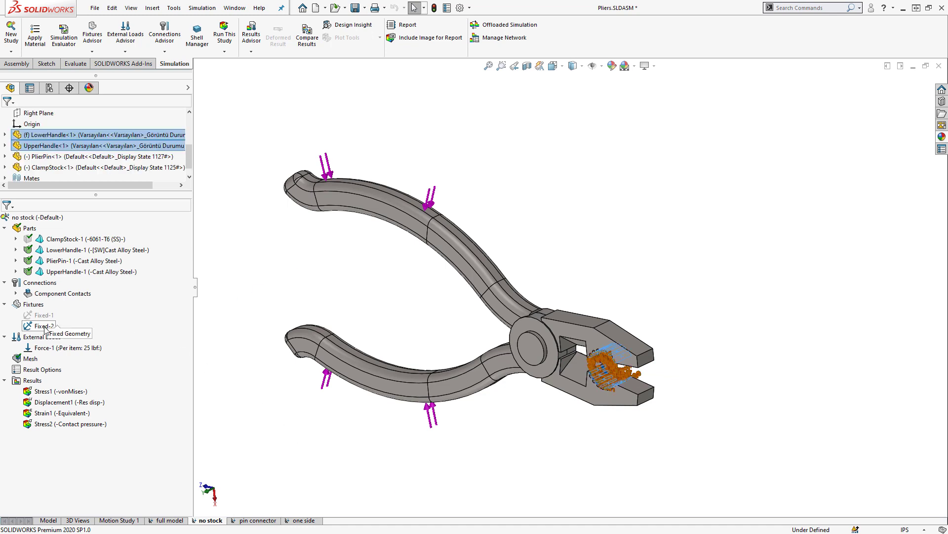
right_click(50, 242)
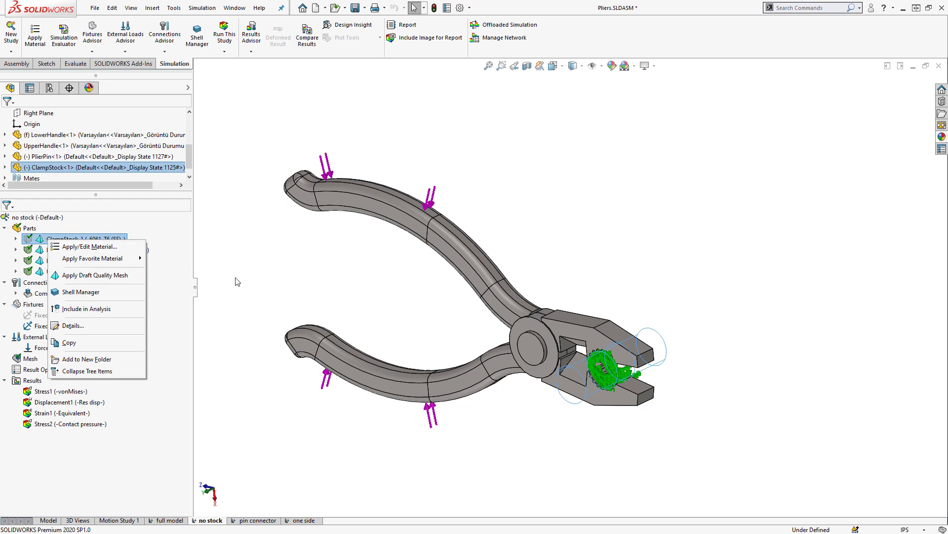
click(233, 295)
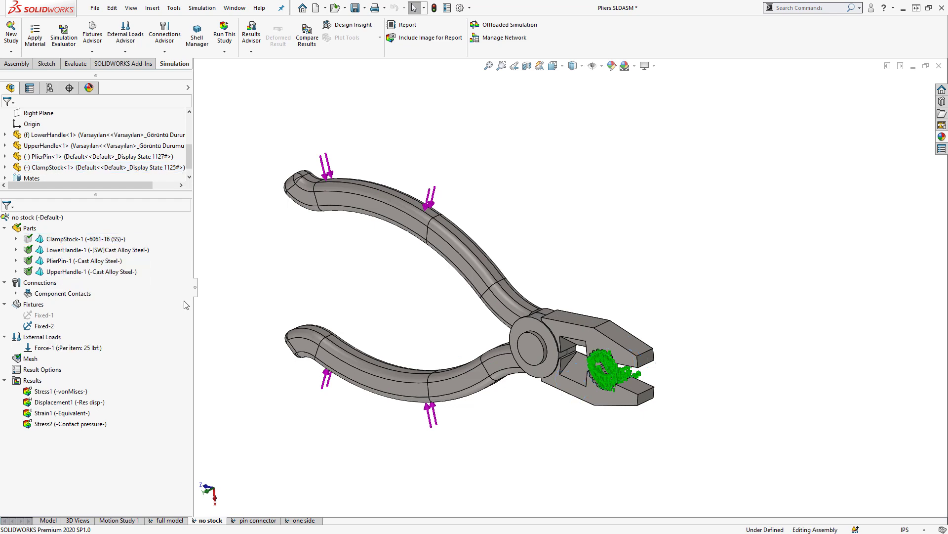
click(47, 326)
scroll(453, 317, down, 1)
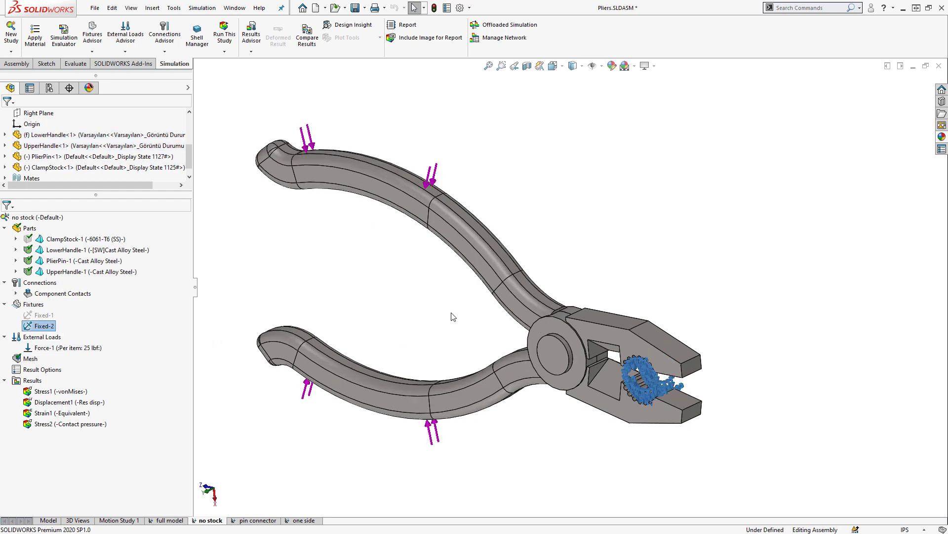
click(425, 313)
middle_drag(426, 314, 428, 294)
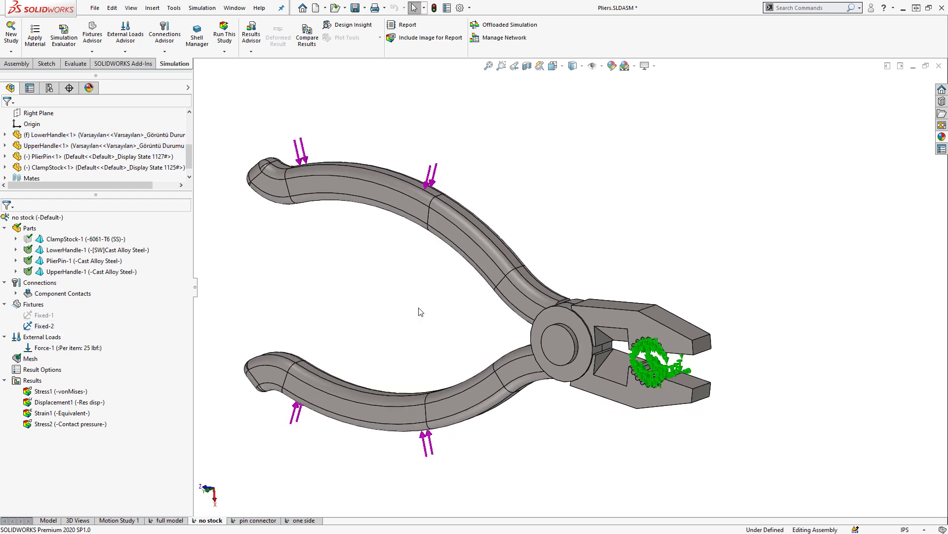
Calculate a contact visualization plot for the whole assembly in the "no stock" study.
right_click(48, 286)
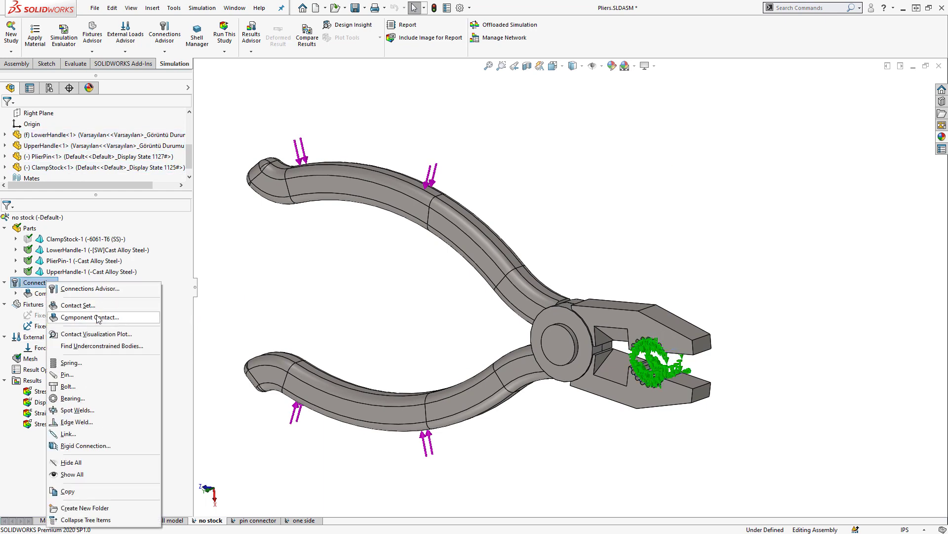
click(98, 334)
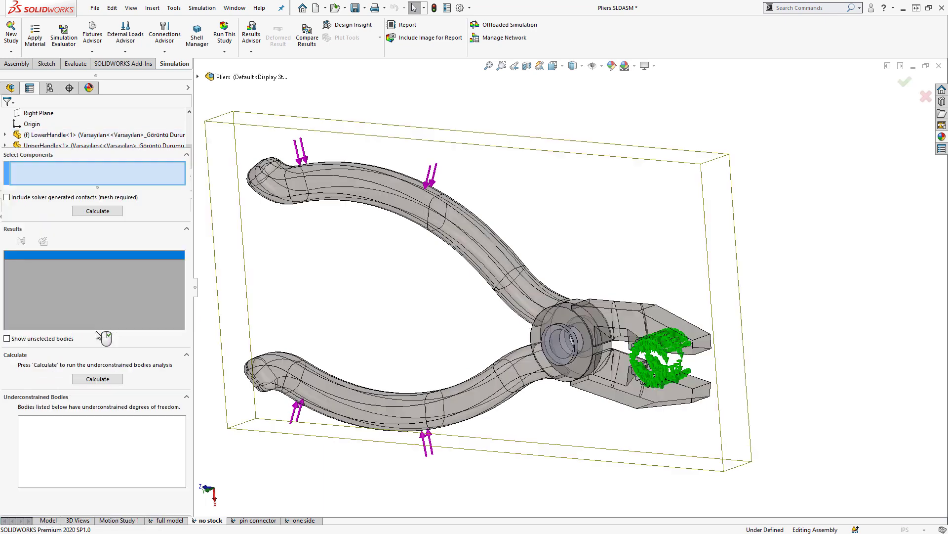
click(98, 212)
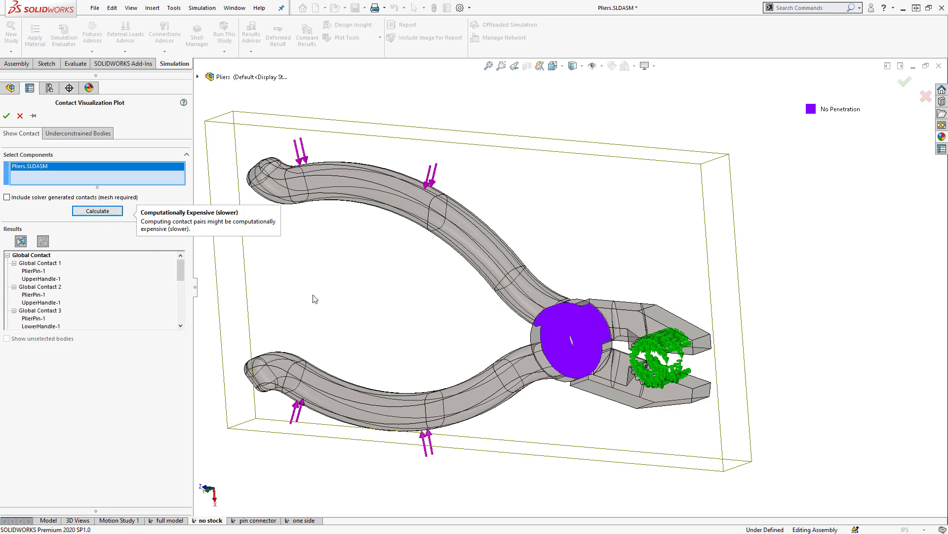
Close the contact visualization plot and review the solver messages of the "no stock" study.
click(20, 115)
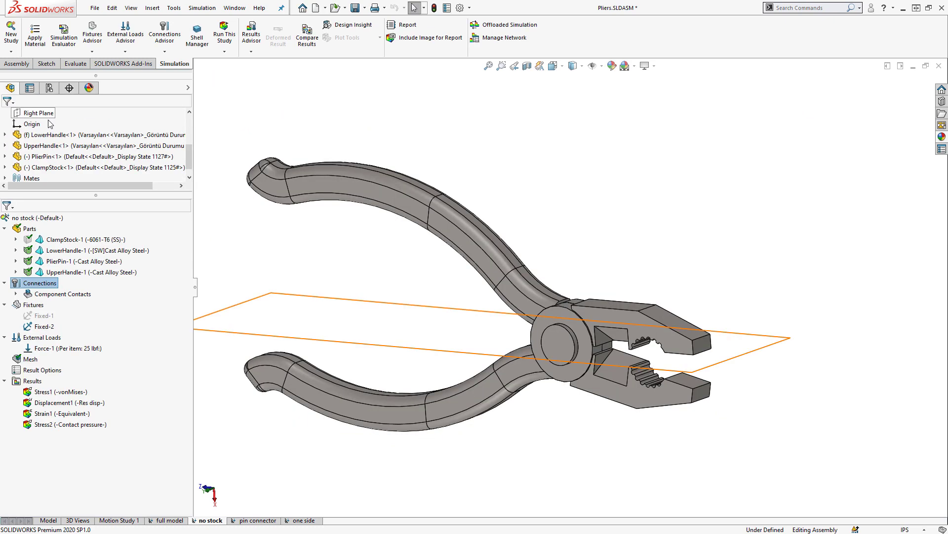
click(243, 320)
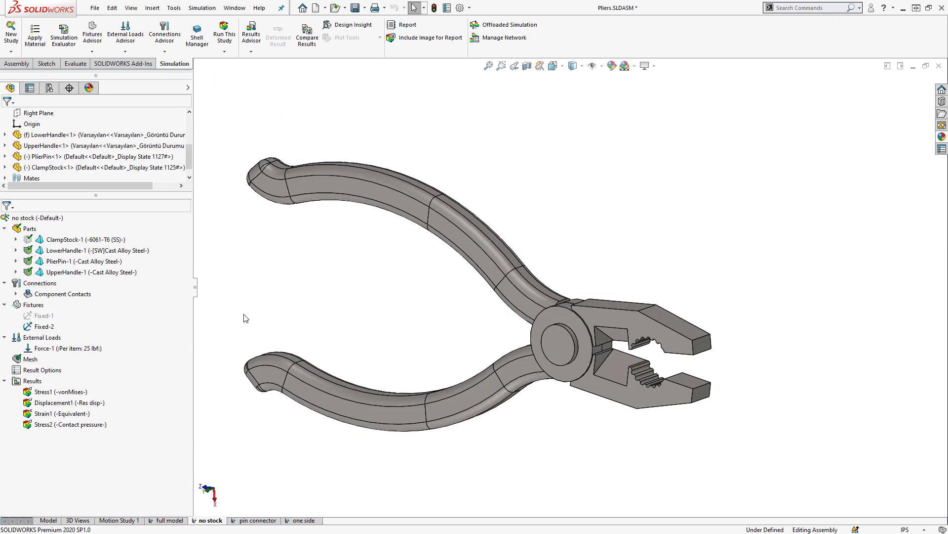
right_click(33, 380)
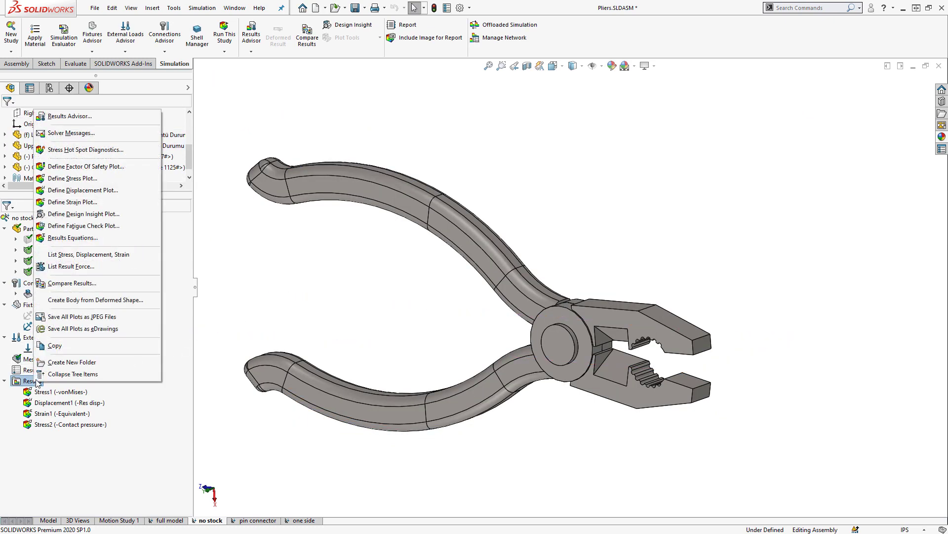
click(82, 133)
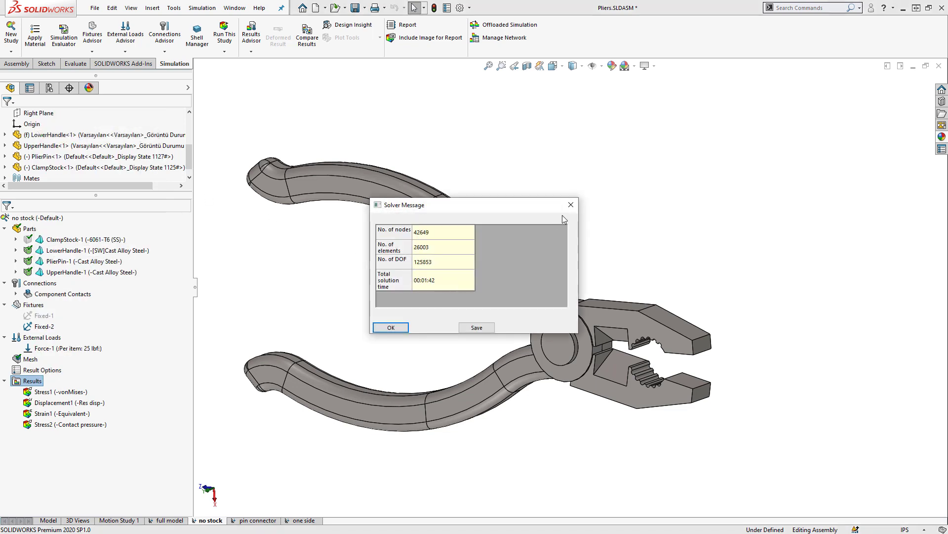
click(575, 204)
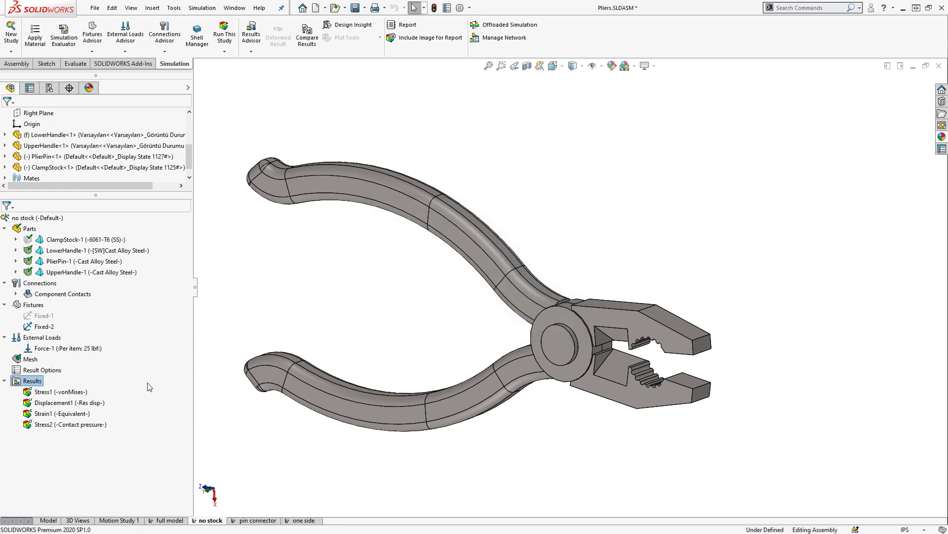
Display the "no stock" study's Stress1 von Mises and Displacement1 plots and examine them from different angles.
double_click(69, 391)
middle_drag(419, 334, 504, 341)
double_click(82, 403)
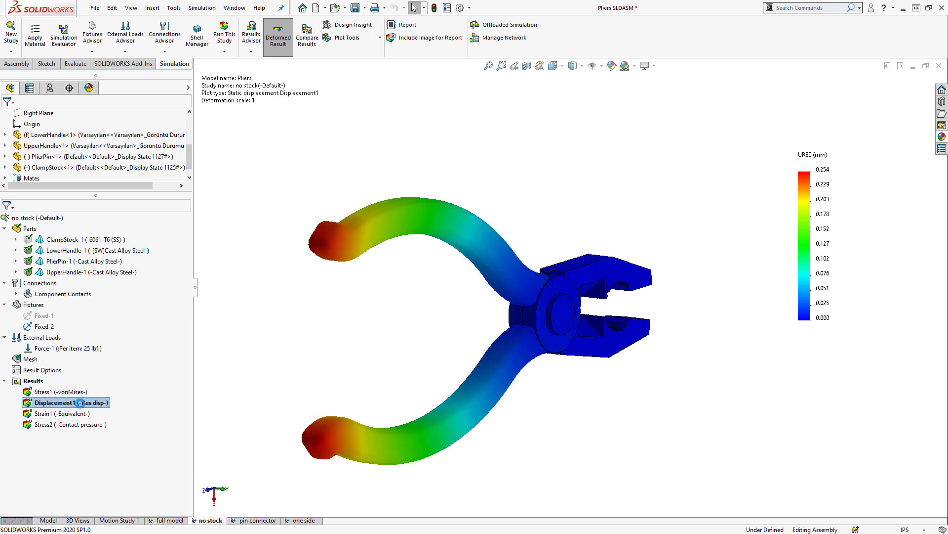
middle_drag(445, 350, 341, 371)
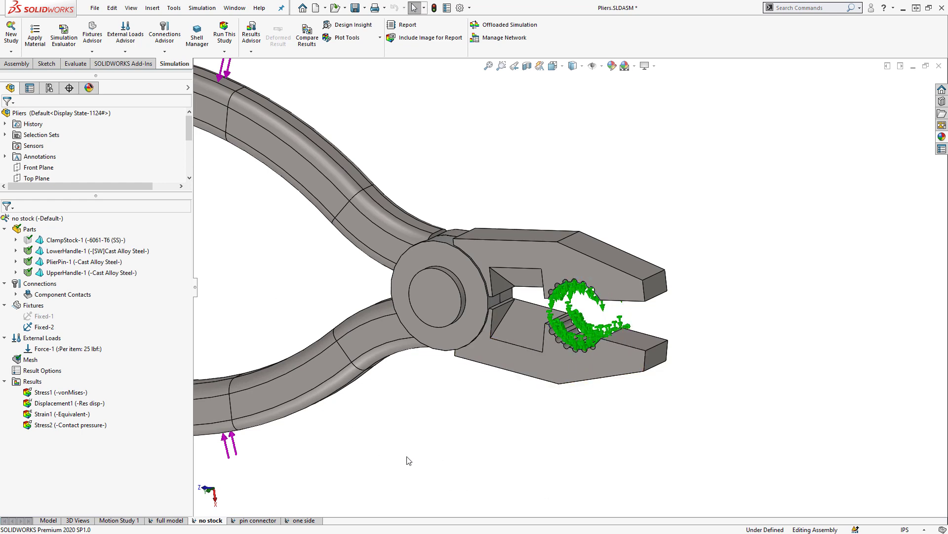
List the reaction force on the faces of the Bottom Fixture selection set in the "no stock" study.
right_click(38, 382)
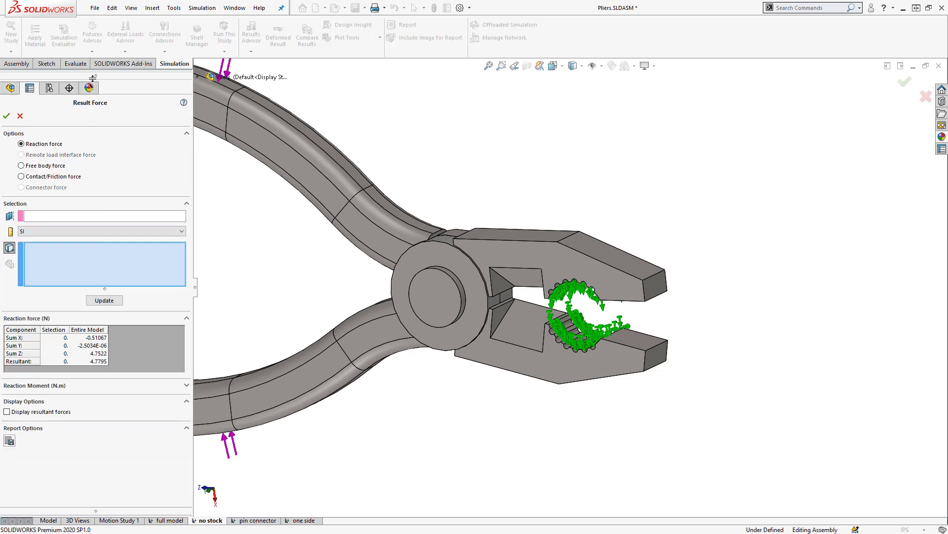
drag(92, 78, 101, 170)
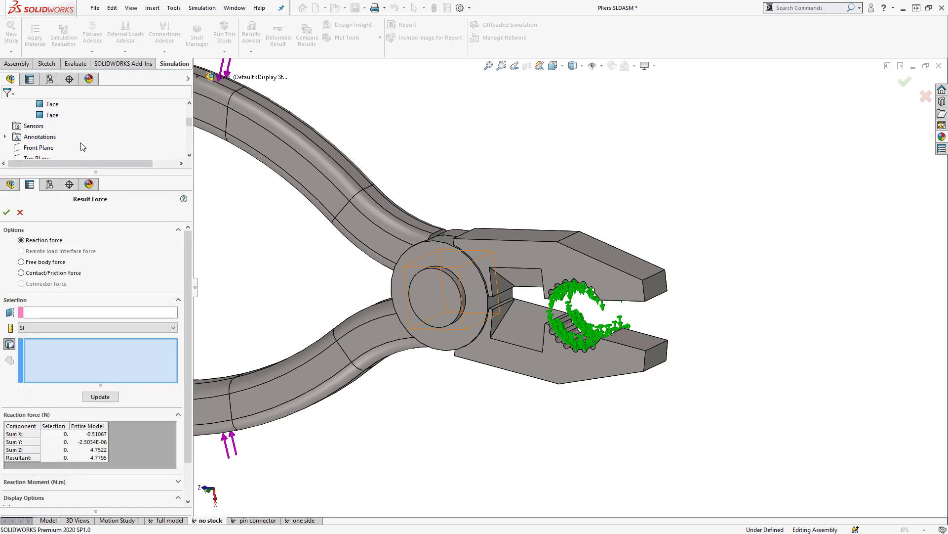
scroll(83, 147, up, 2)
click(54, 137)
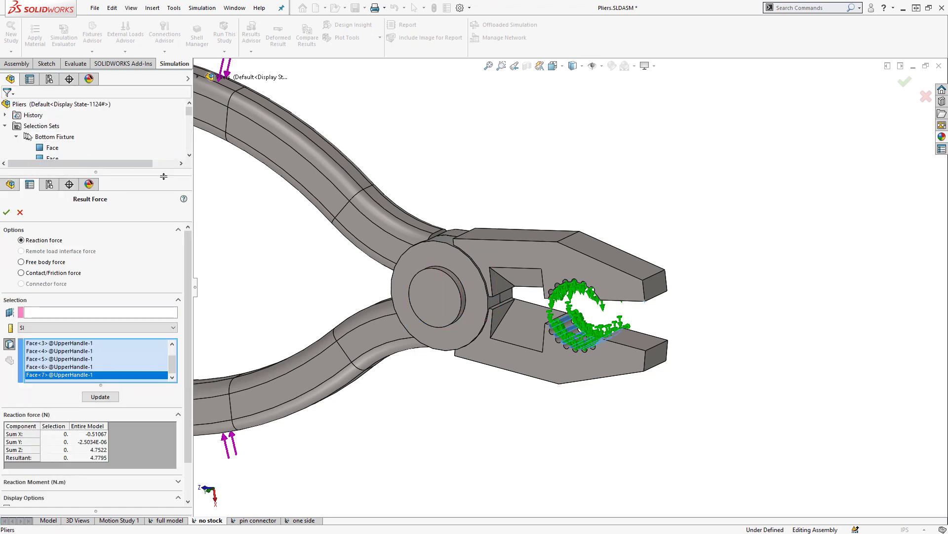
click(101, 397)
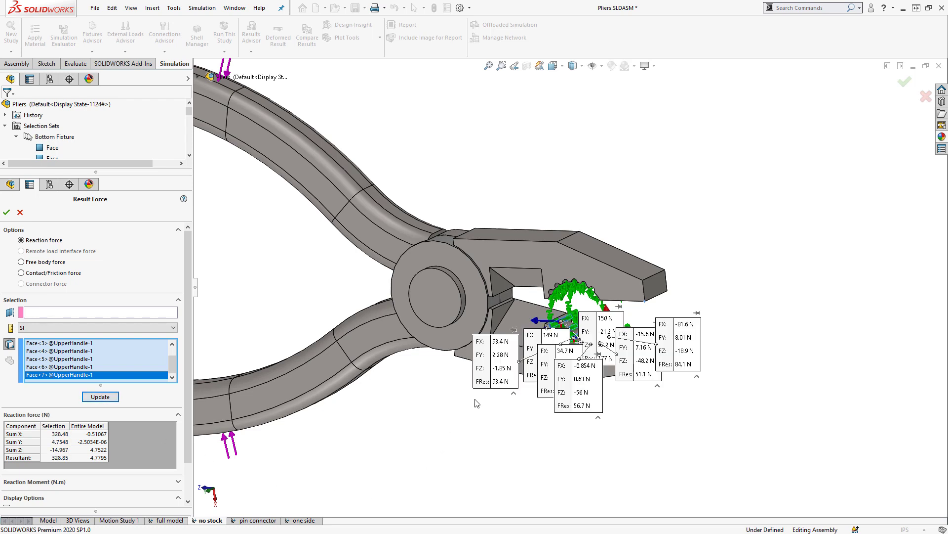
Set the reaction force units to English (IPS) and examine the selected faces' result.
click(59, 327)
click(58, 344)
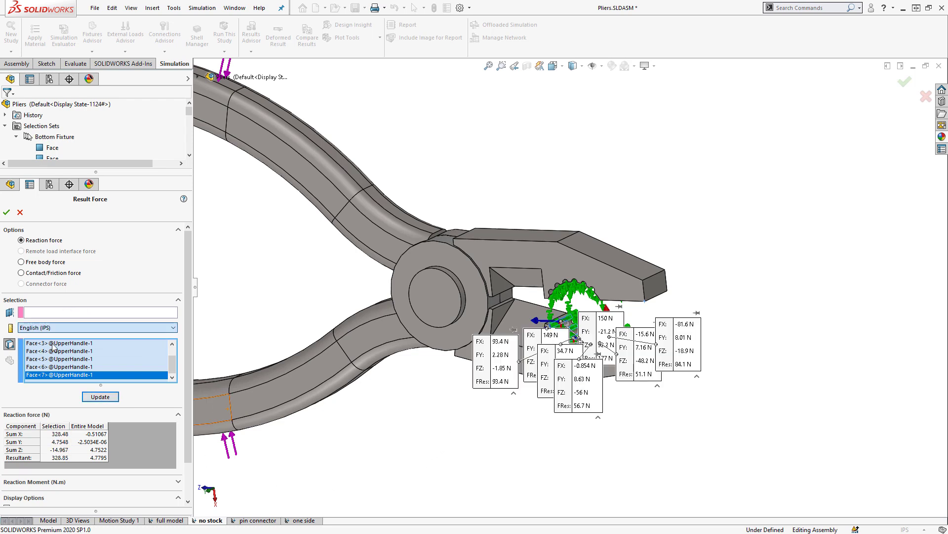
click(59, 435)
middle_drag(453, 443, 465, 421)
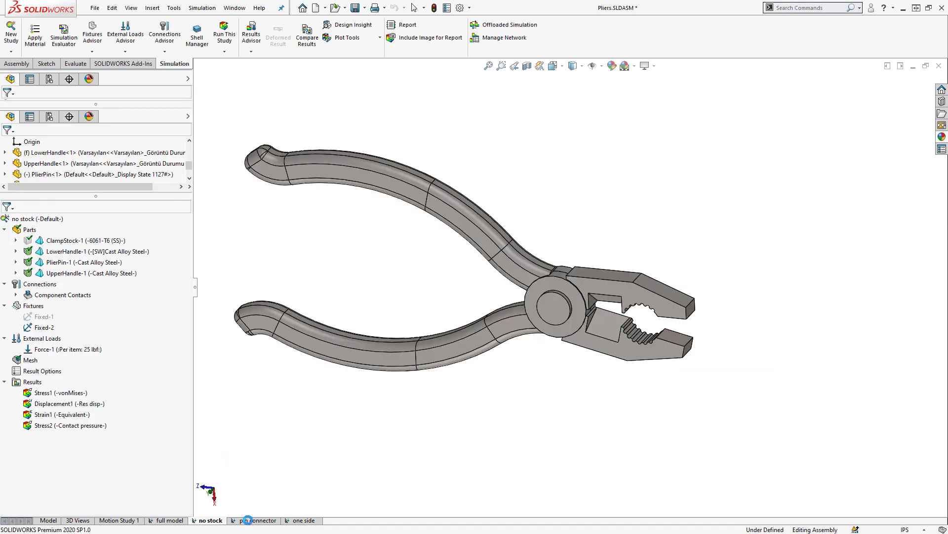
Open the "pin connector" study and review its solver messages.
click(250, 521)
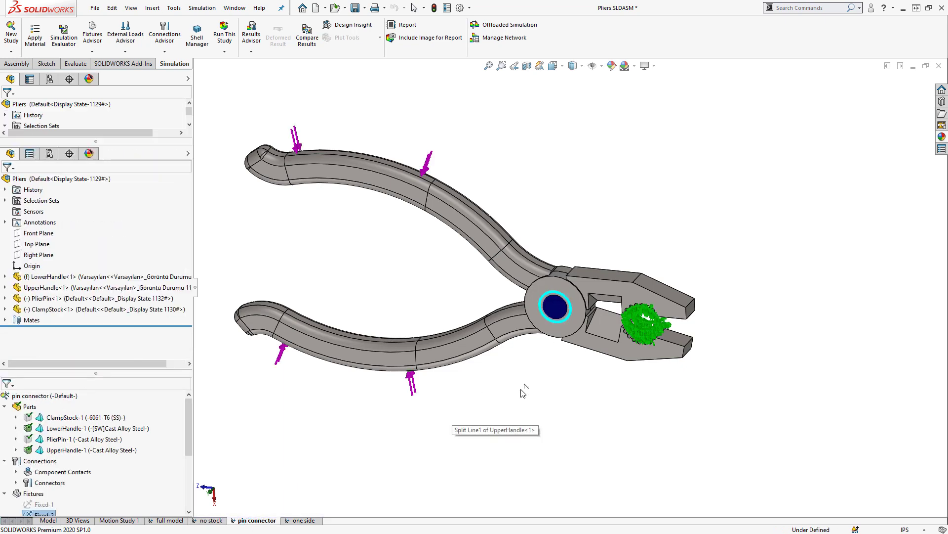
right_click(32, 412)
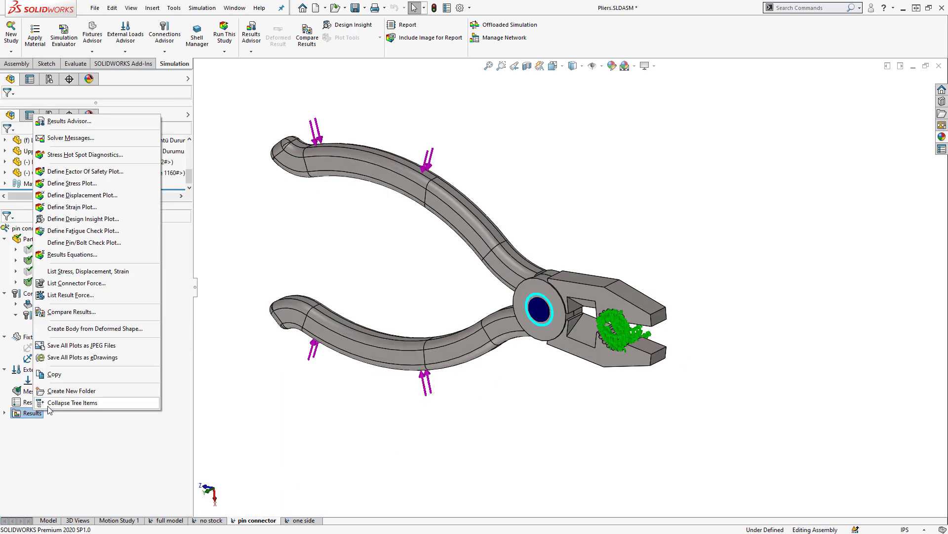
click(83, 138)
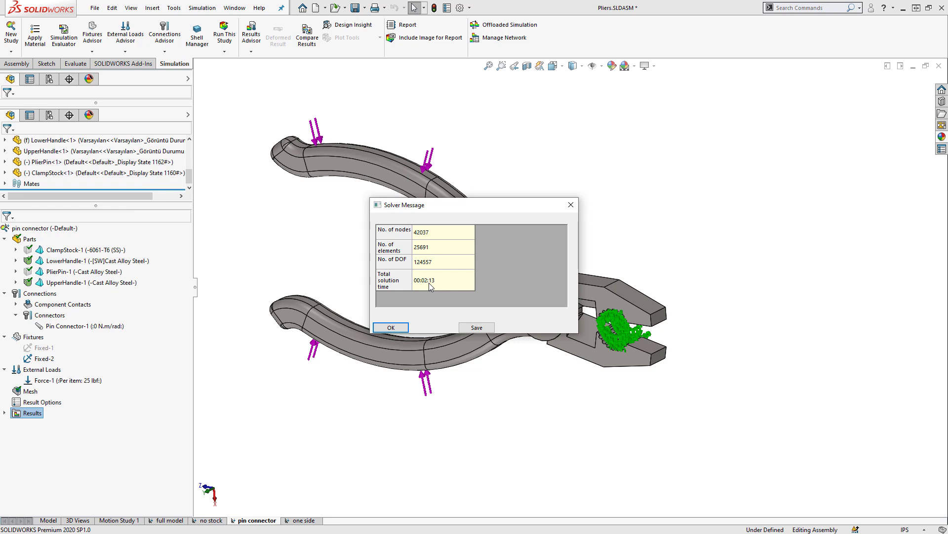
click(571, 204)
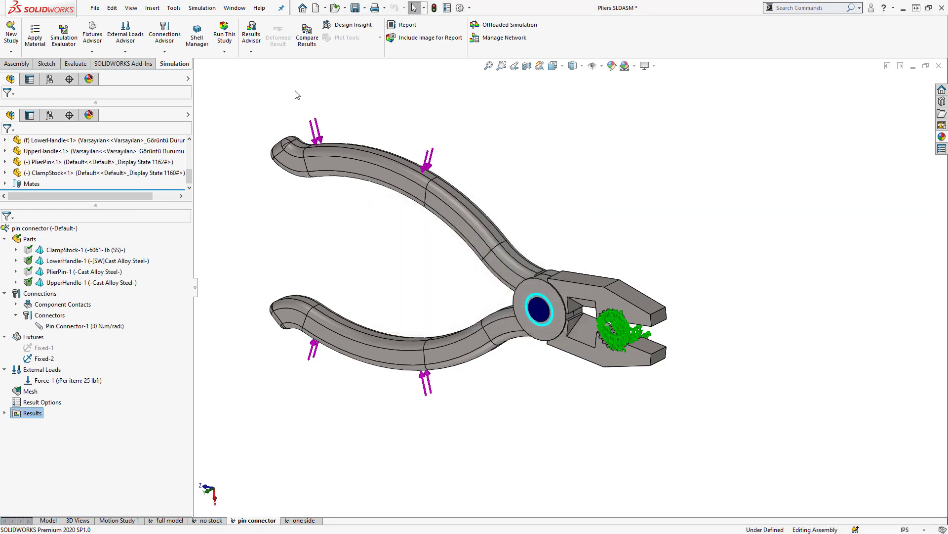
List the connector forces of the "pin connector" study and examine the shear force at Joint 2 of Pin Connector-1.
scroll(276, 199, down, 1)
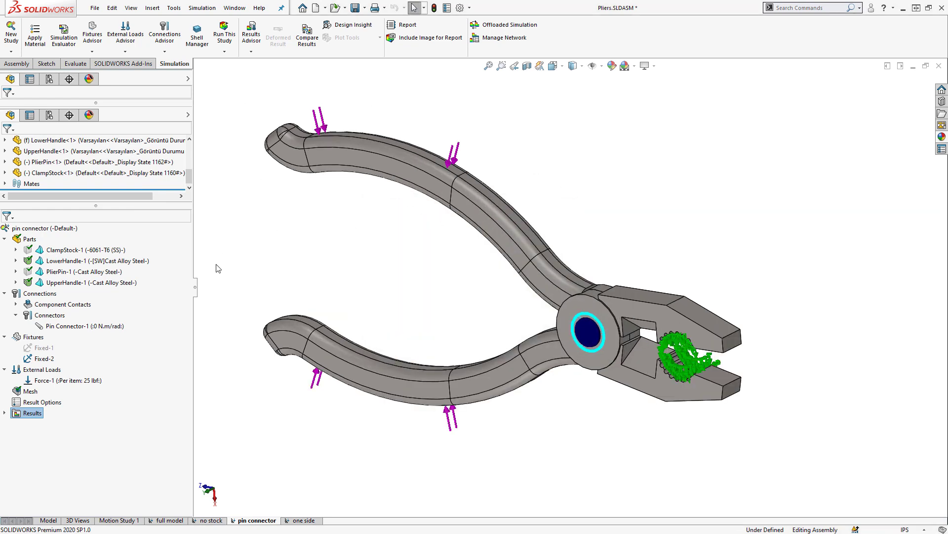
right_click(55, 417)
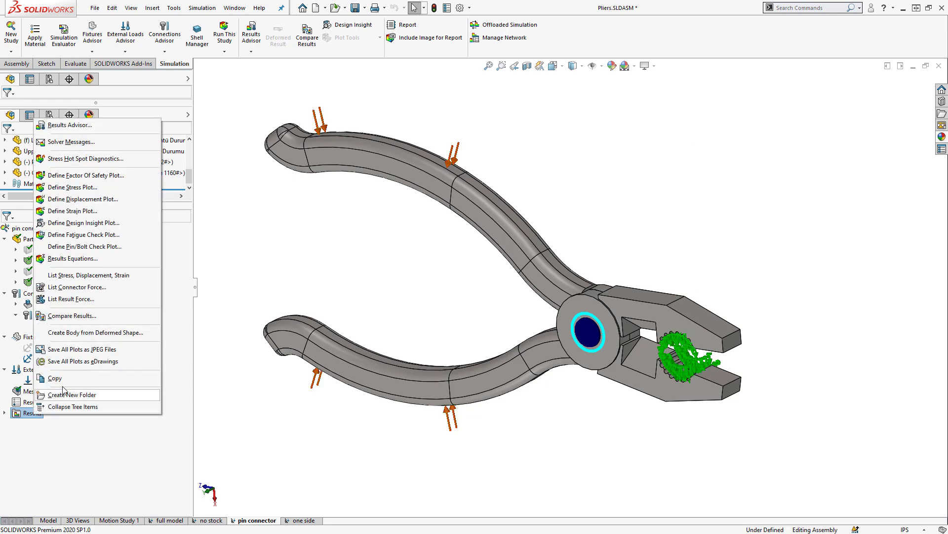
click(93, 290)
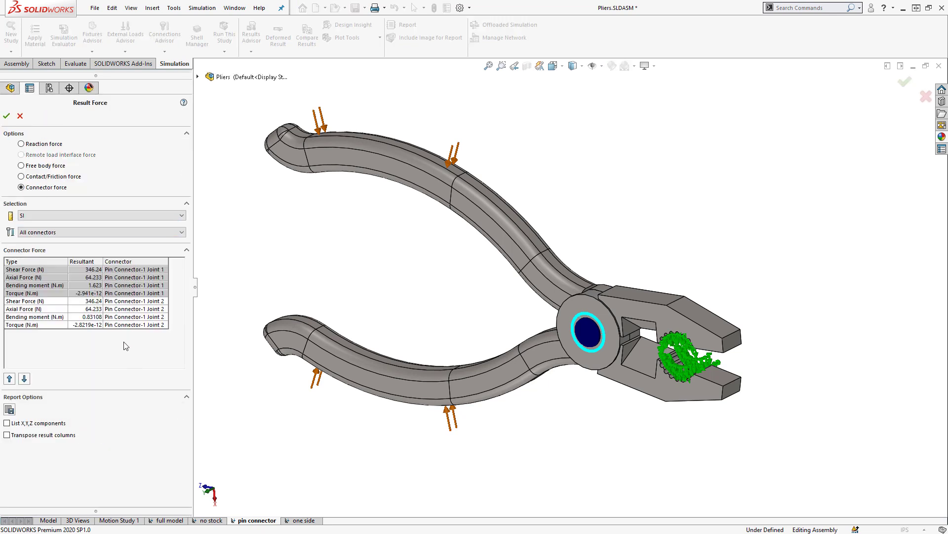
click(99, 301)
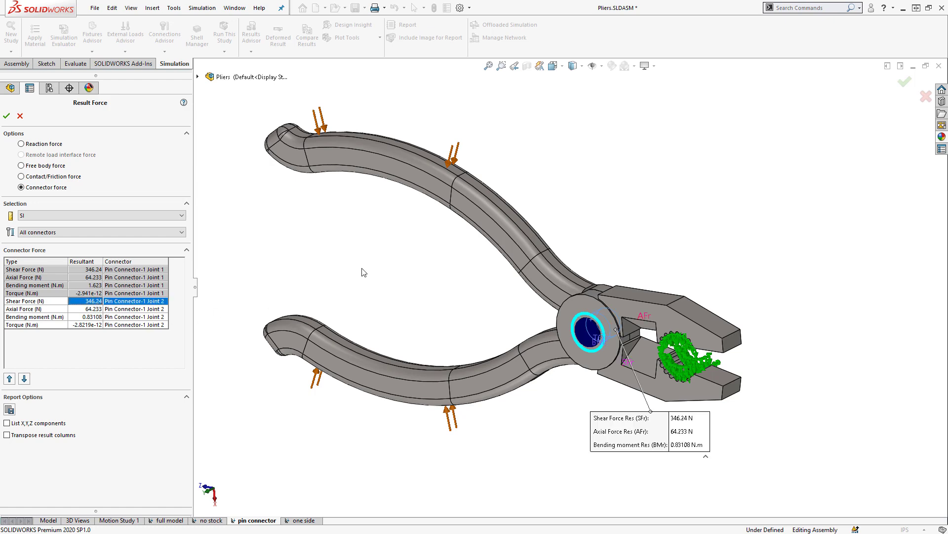
mouse_move(372, 275)
middle_down()
mouse_move(374, 295)
mouse_move(375, 273)
mouse_move(373, 282)
middle_up()
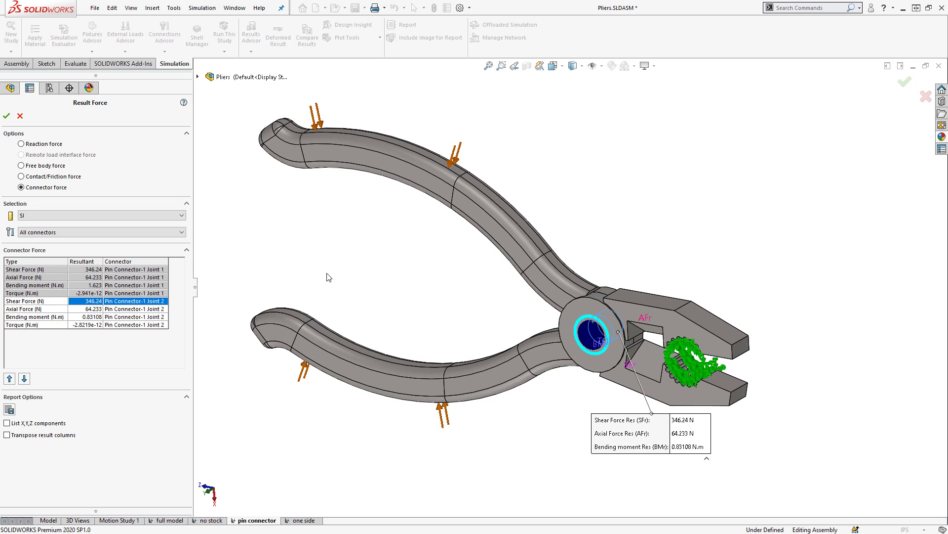
key(Escape)
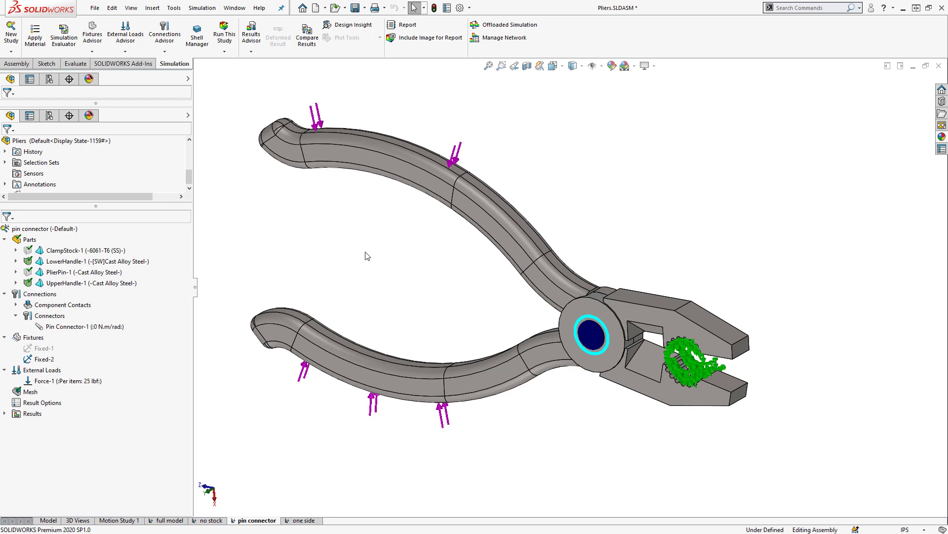
Expand the component contacts of the "pin connector" study and inspect the No Penetration global contact.
click(15, 305)
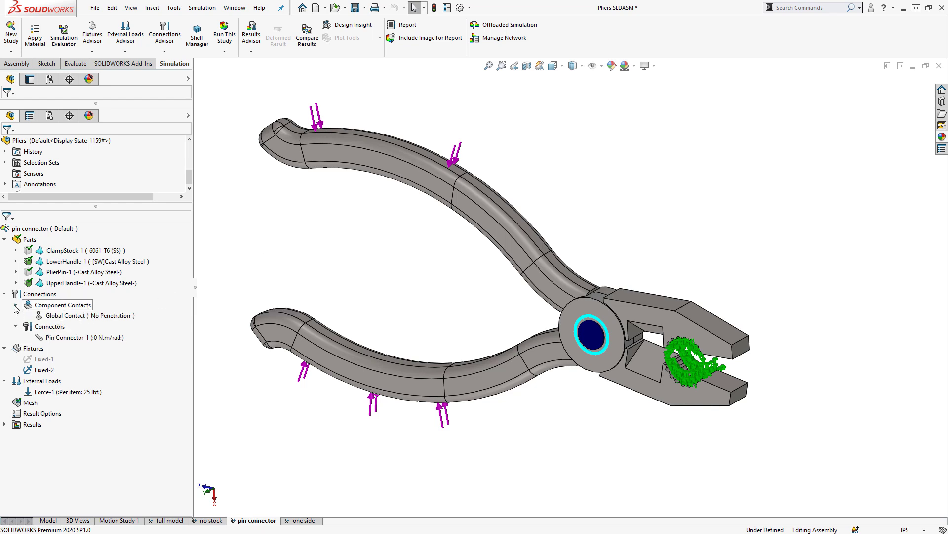
click(69, 316)
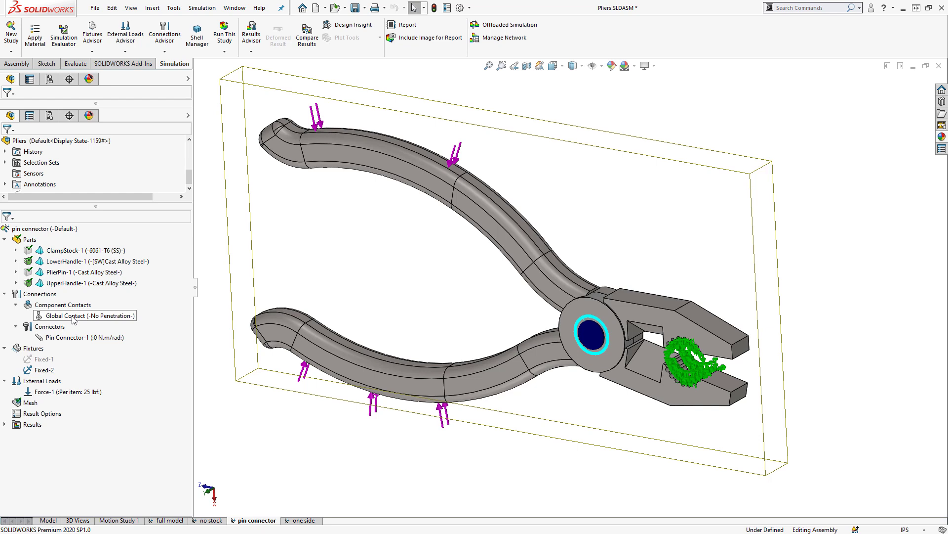
click(235, 381)
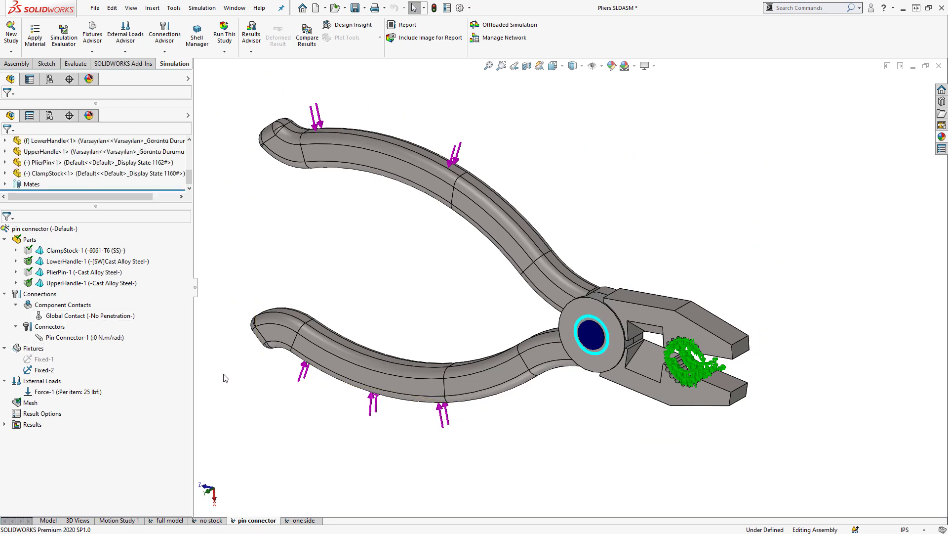
Open the "one side" study and inspect the Fixed Hinge-1 and Roller/Slider-1 fixtures around the upper handle's pin hole.
click(304, 520)
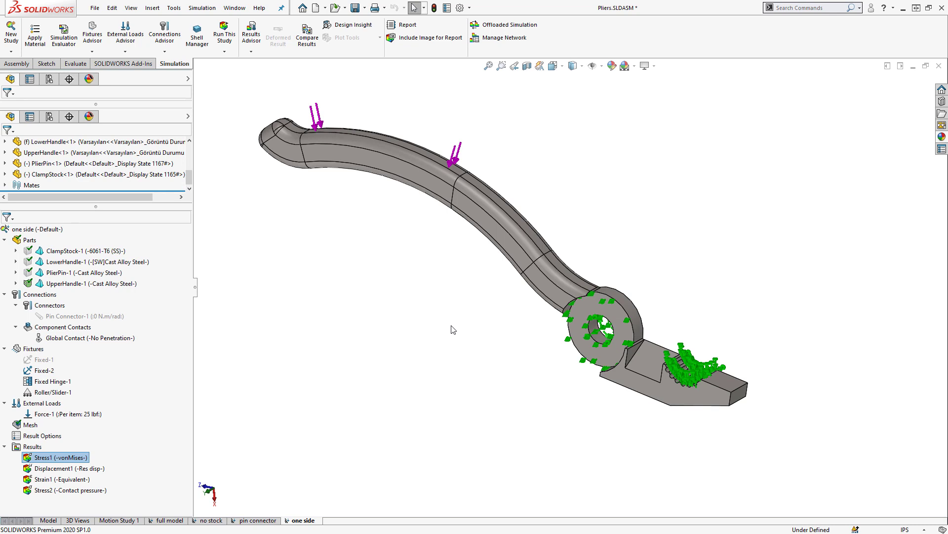
mouse_move(477, 356)
middle_down()
mouse_move(466, 297)
mouse_move(474, 339)
middle_up()
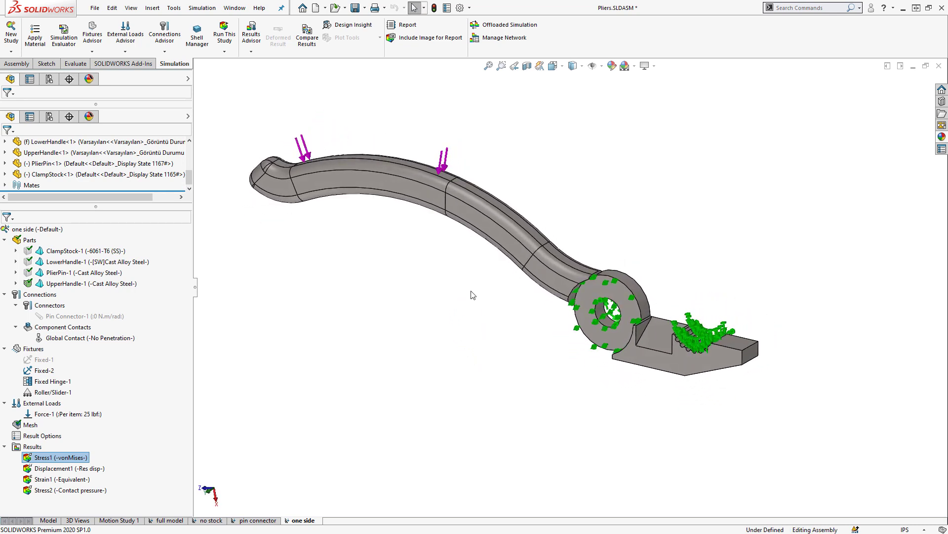
click(51, 382)
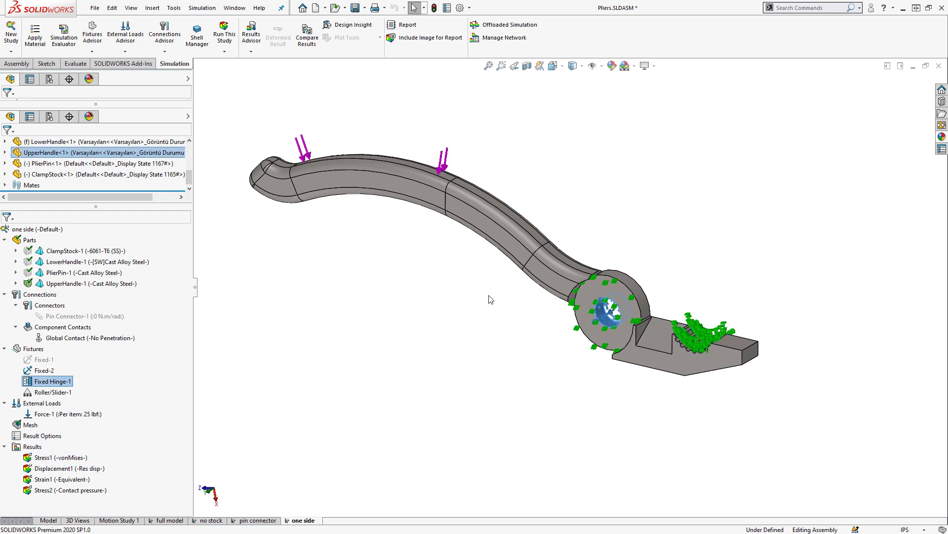
scroll(439, 259, down, 1)
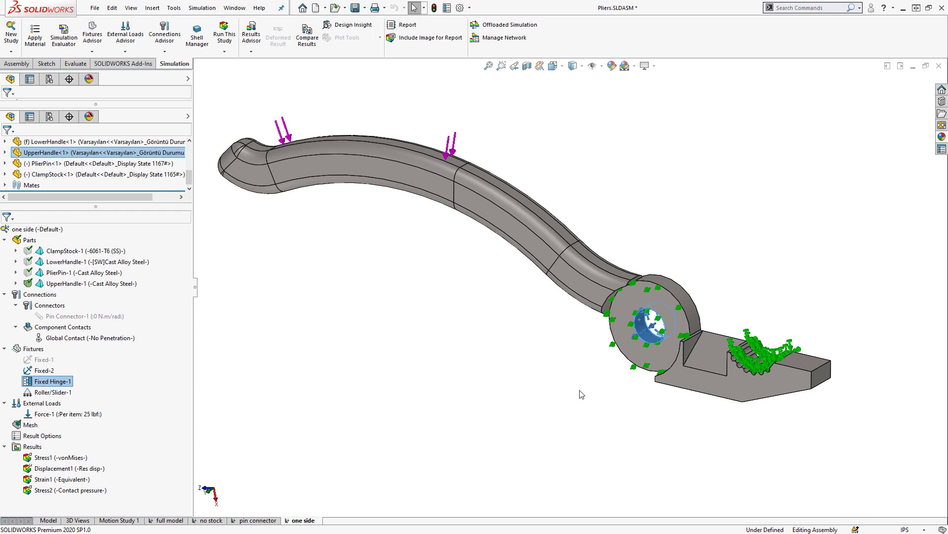
click(54, 392)
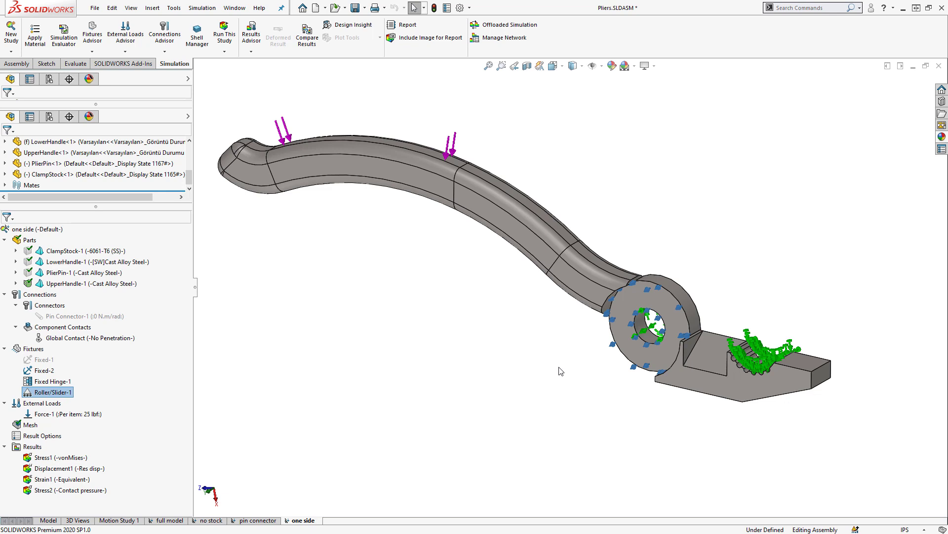
click(367, 378)
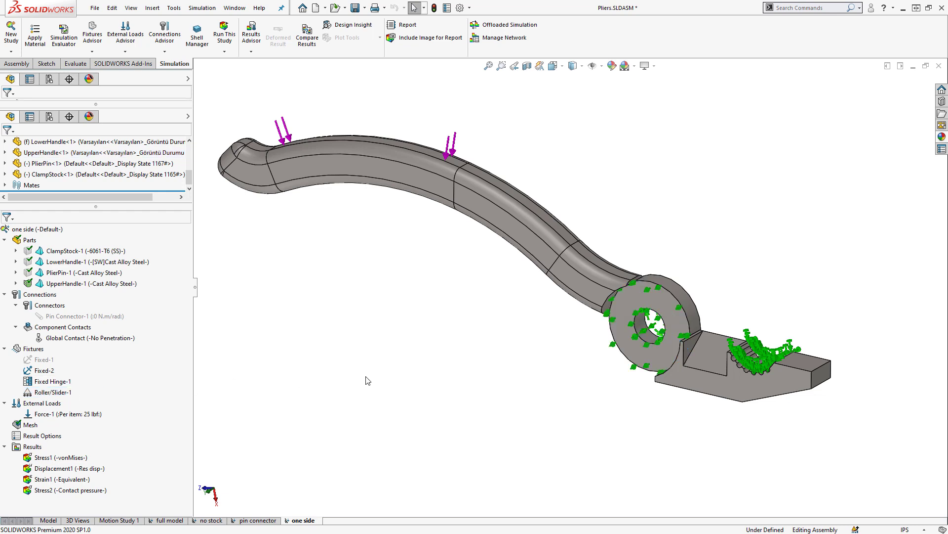
Review the solver messages of the "one side" study and close them.
right_click(30, 446)
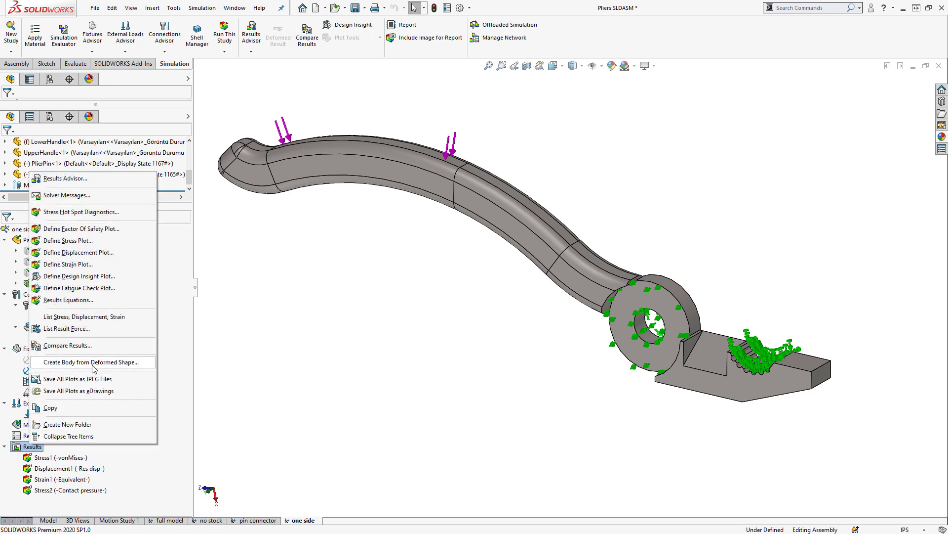
click(89, 196)
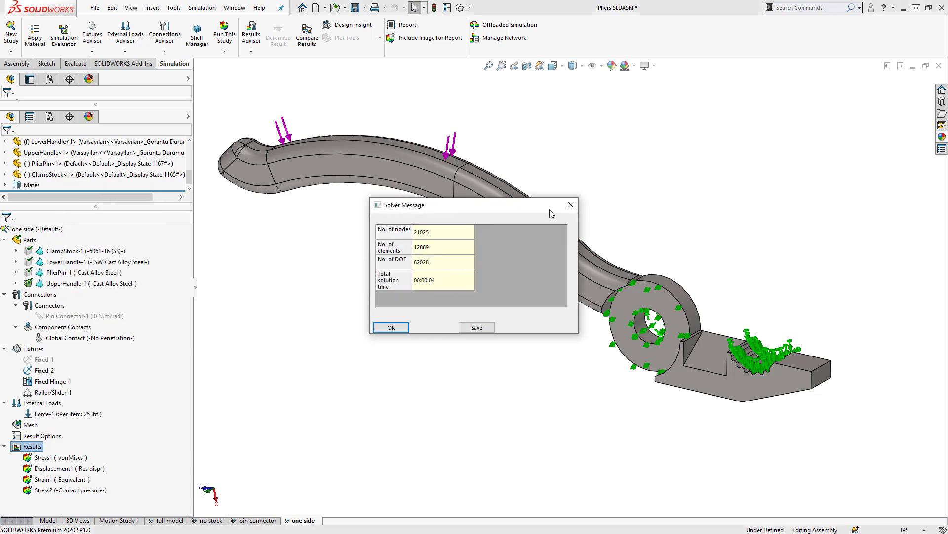
drag(550, 210, 440, 247)
click(462, 244)
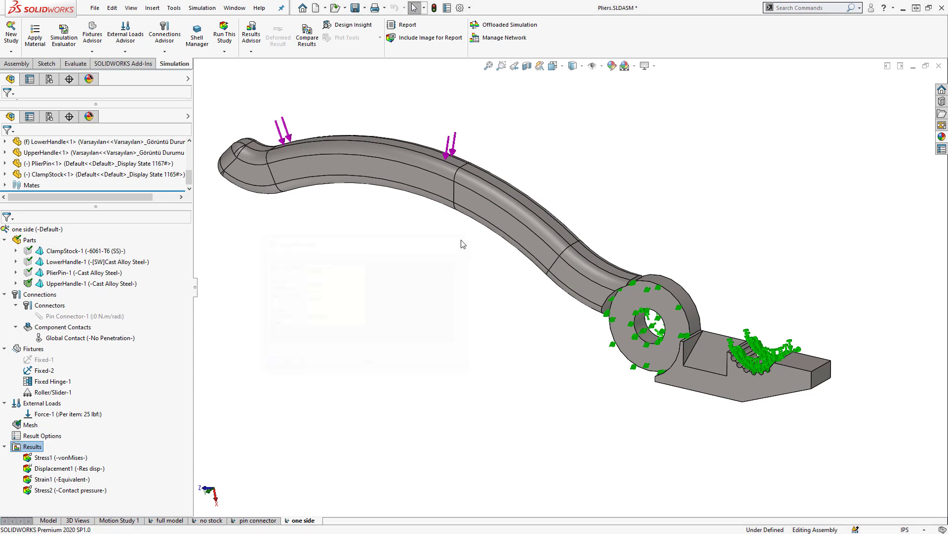
Display the von Mises stress plot and the resultant displacement plot of the "one side" study and examine both around the upper handle.
double_click(58, 458)
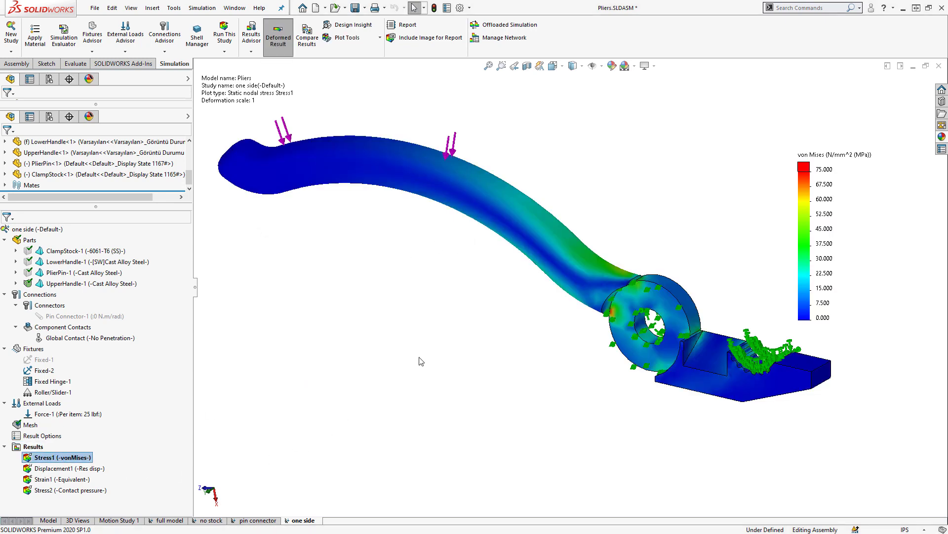
middle_drag(434, 371, 486, 395)
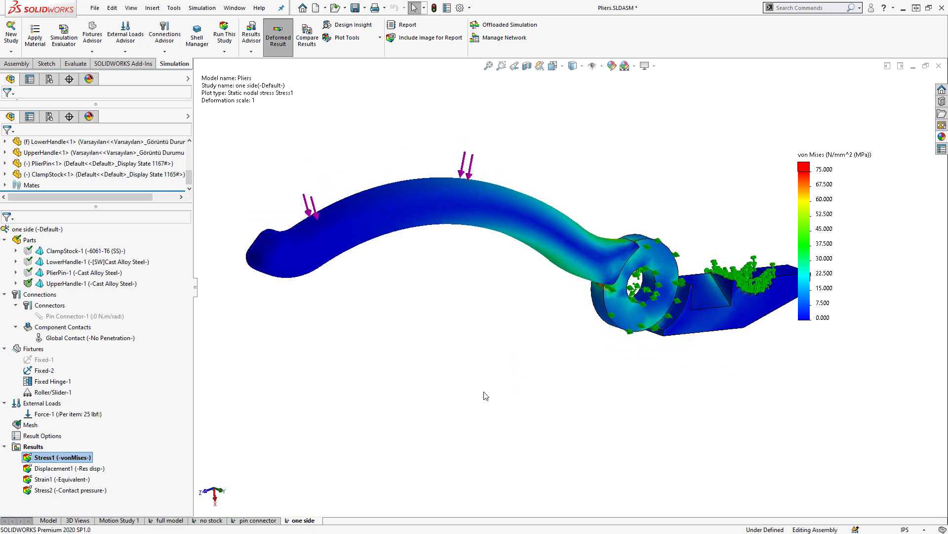
double_click(74, 468)
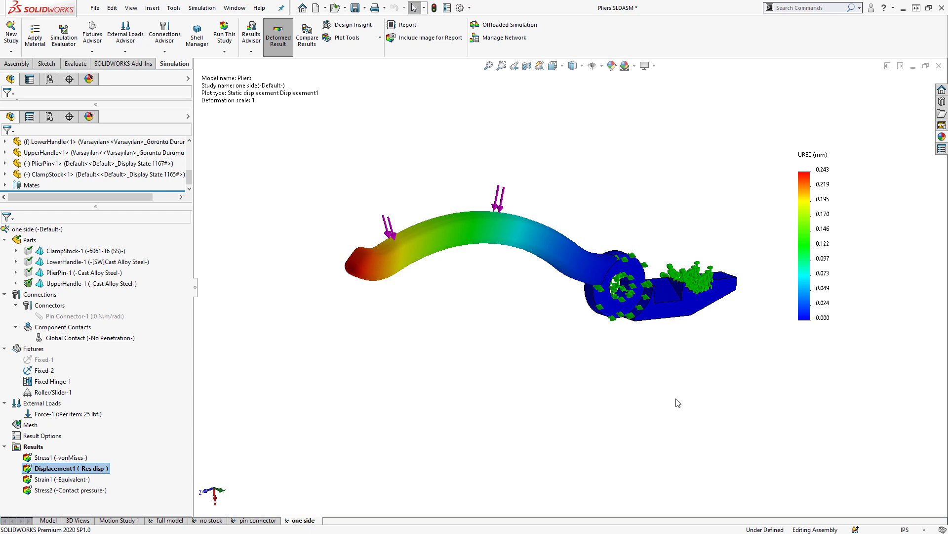
middle_drag(678, 401, 455, 385)
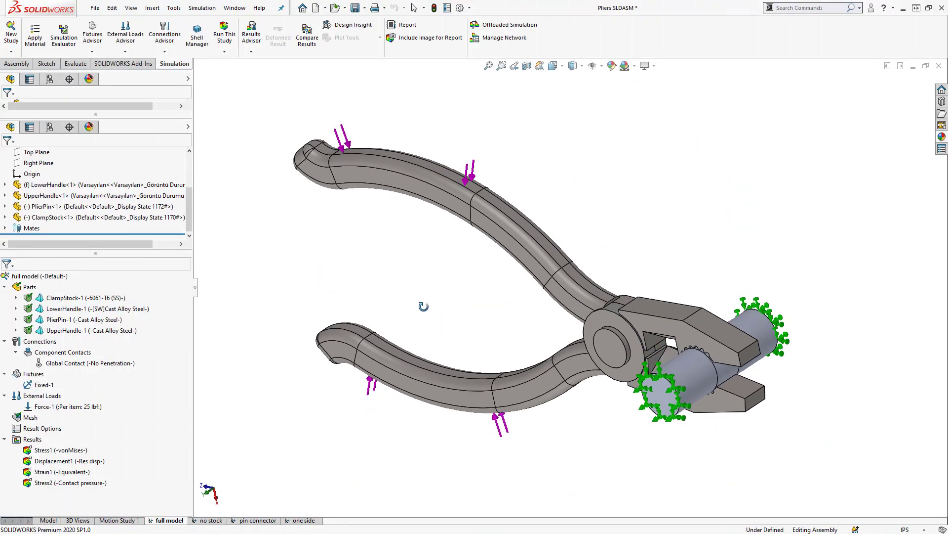
Compare the Stress1 von Mises plots of the "full model", "no stock" and "one side" studies in the same view.
middle_drag(420, 312, 436, 283)
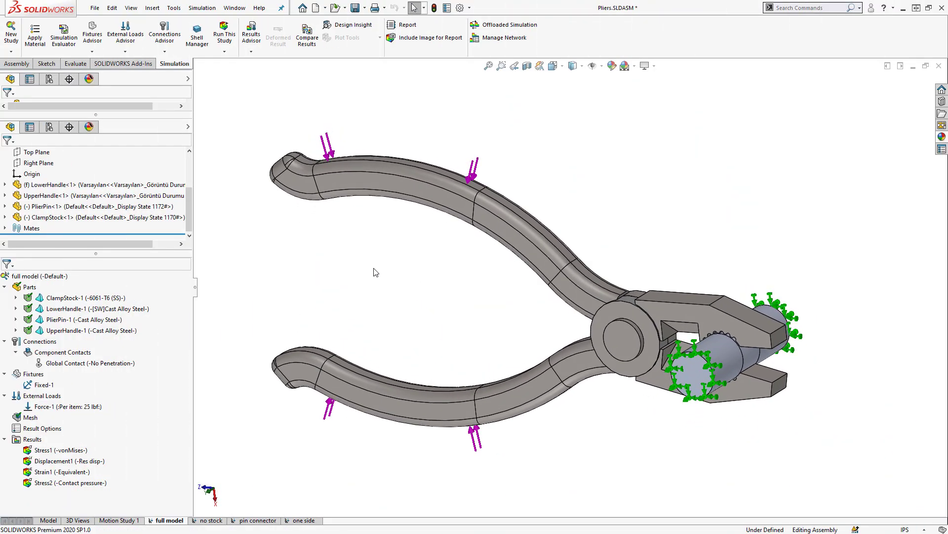
double_click(77, 450)
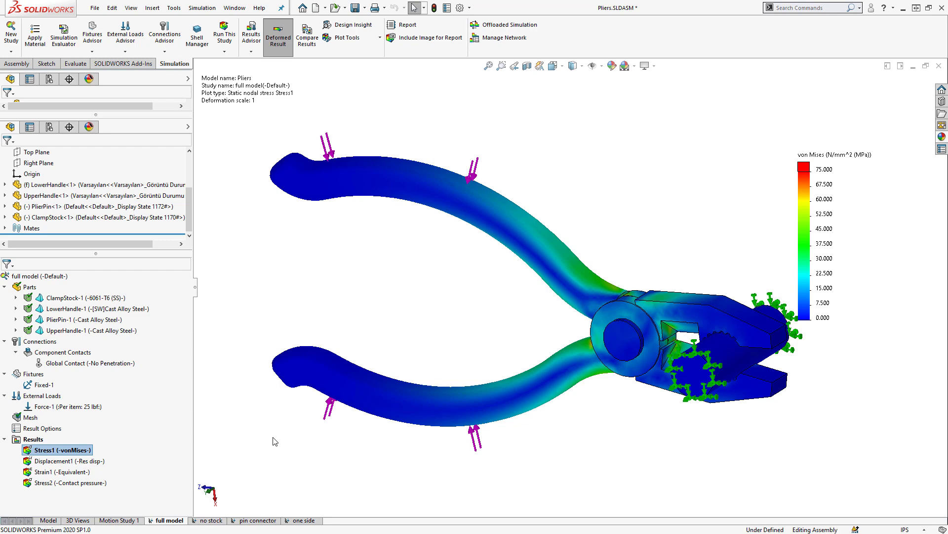
click(214, 520)
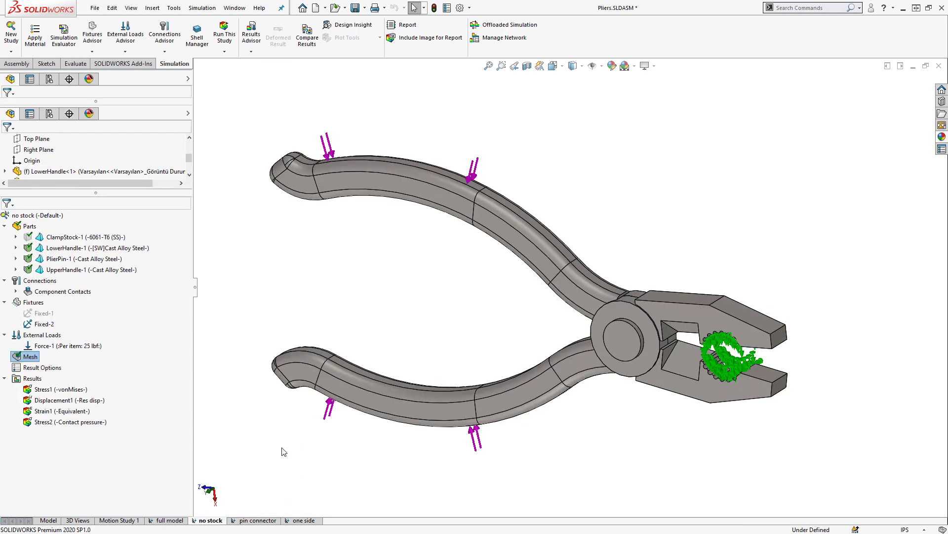
double_click(61, 389)
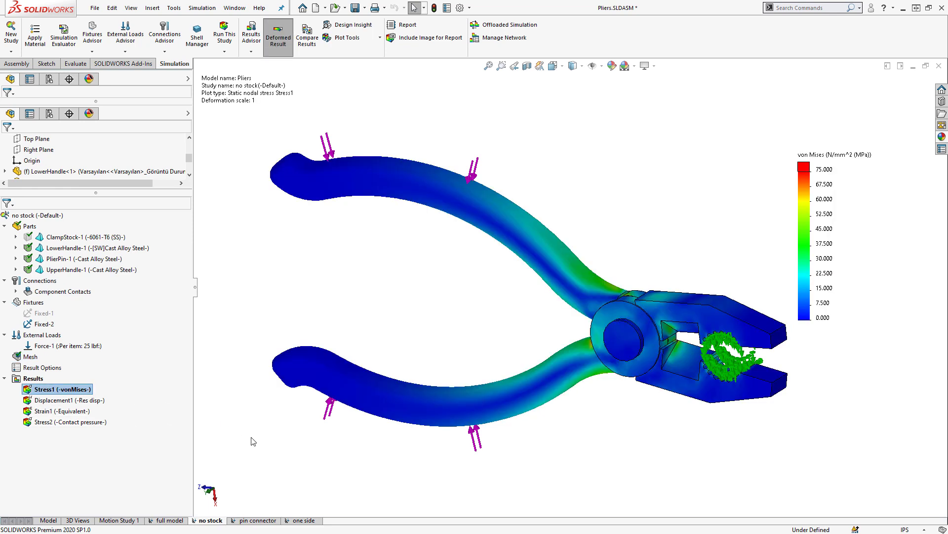
click(304, 520)
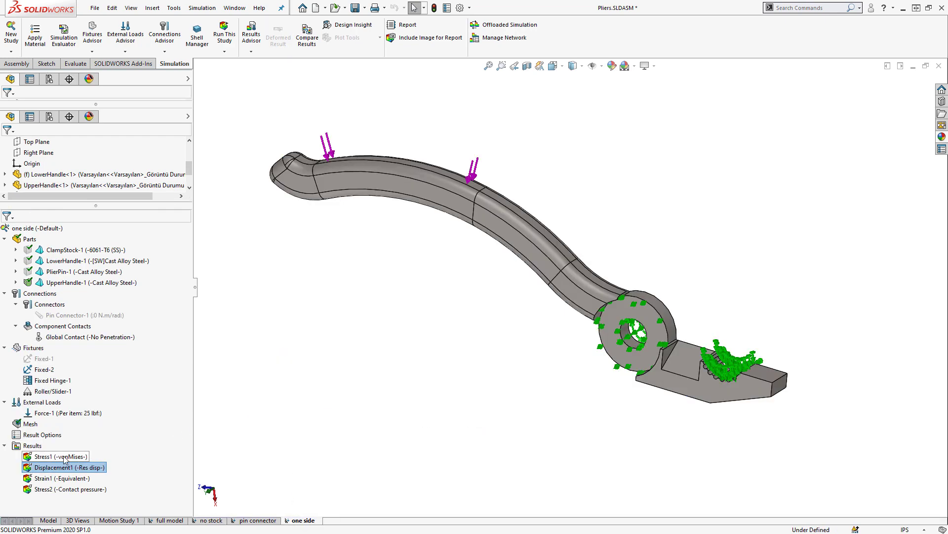
double_click(64, 457)
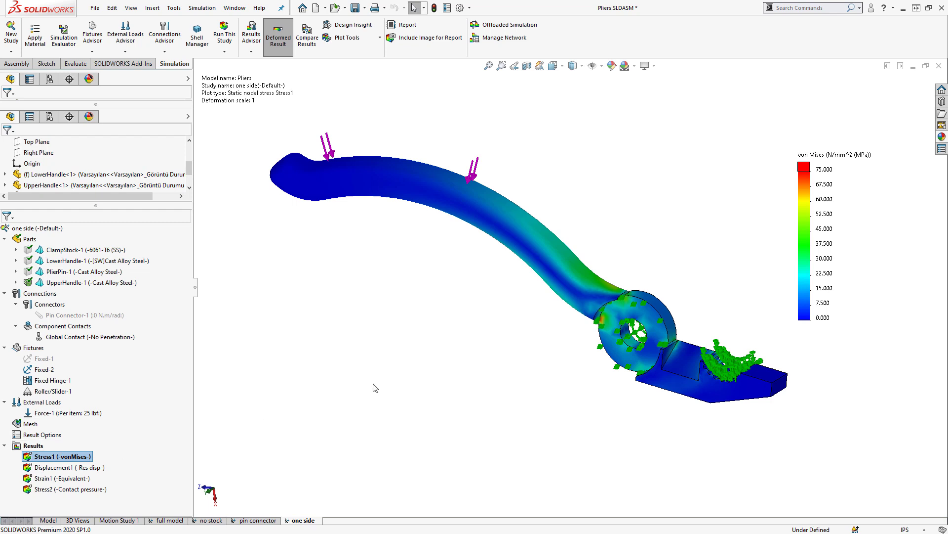